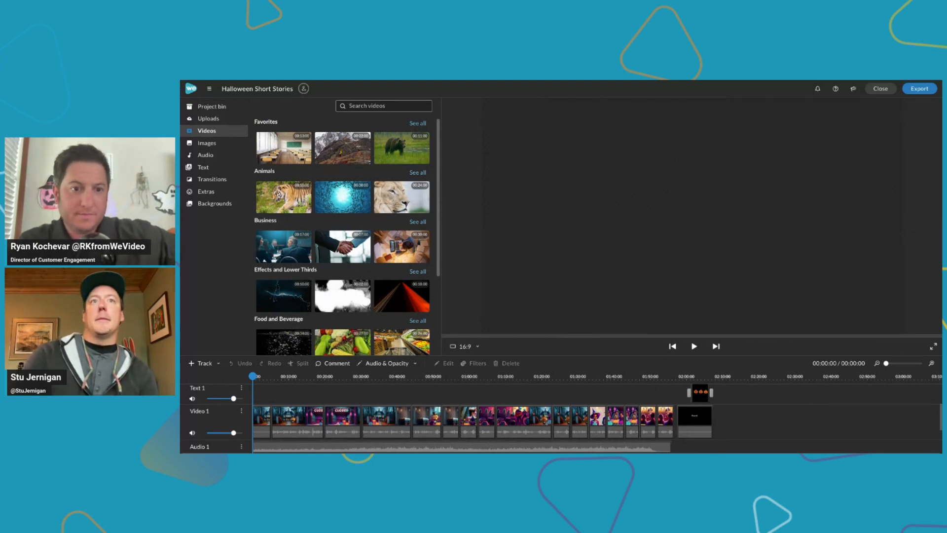
Search the stock videos for "halloween" and browse the resulting clips for a suitable overlay
left_click(351, 105)
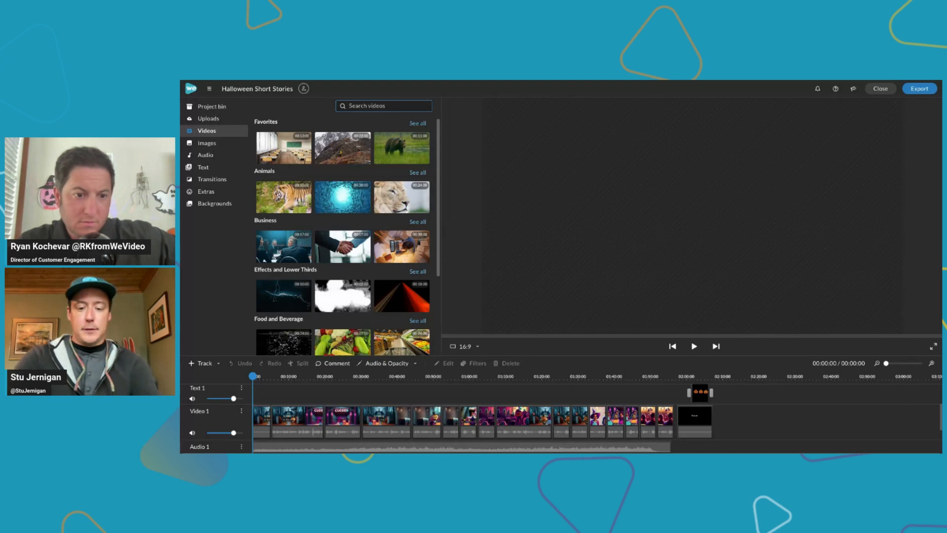
type("hallow")
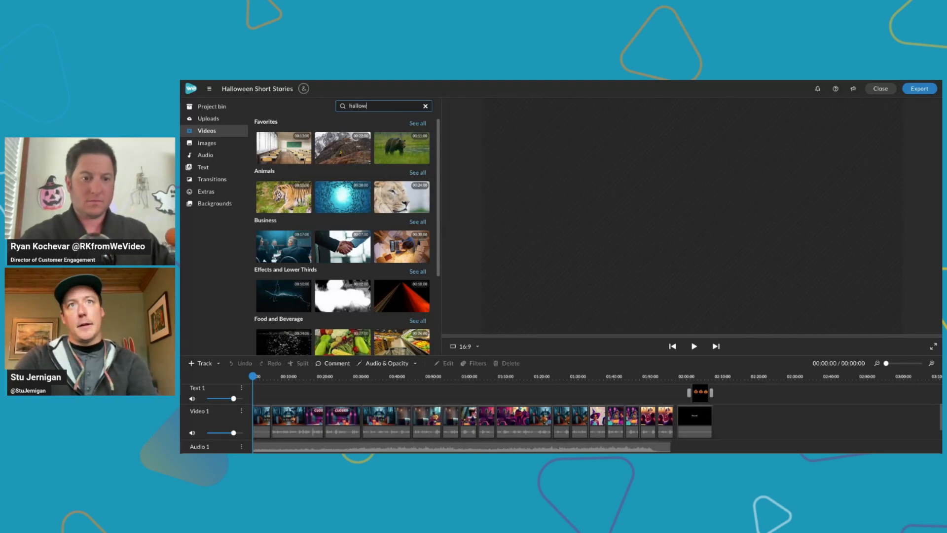
type("een")
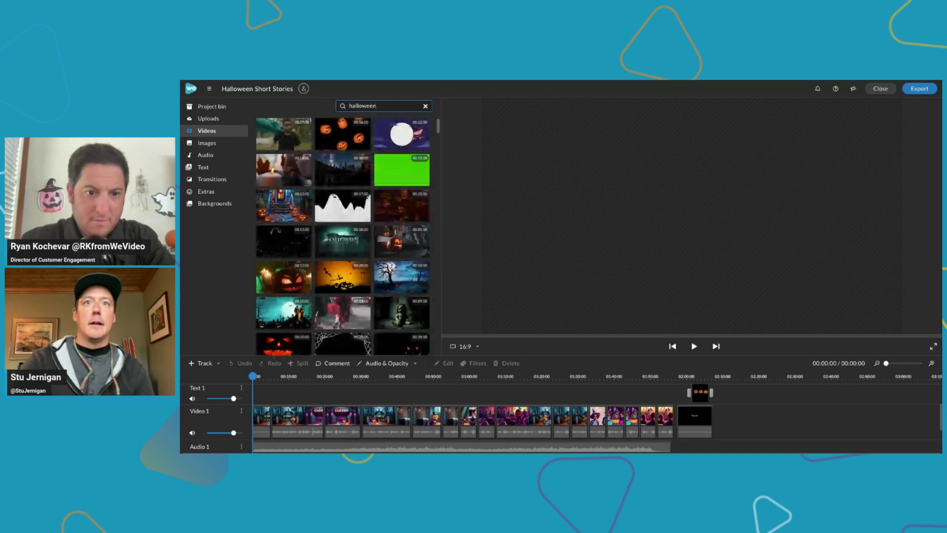
scroll(404, 232, "down", 1)
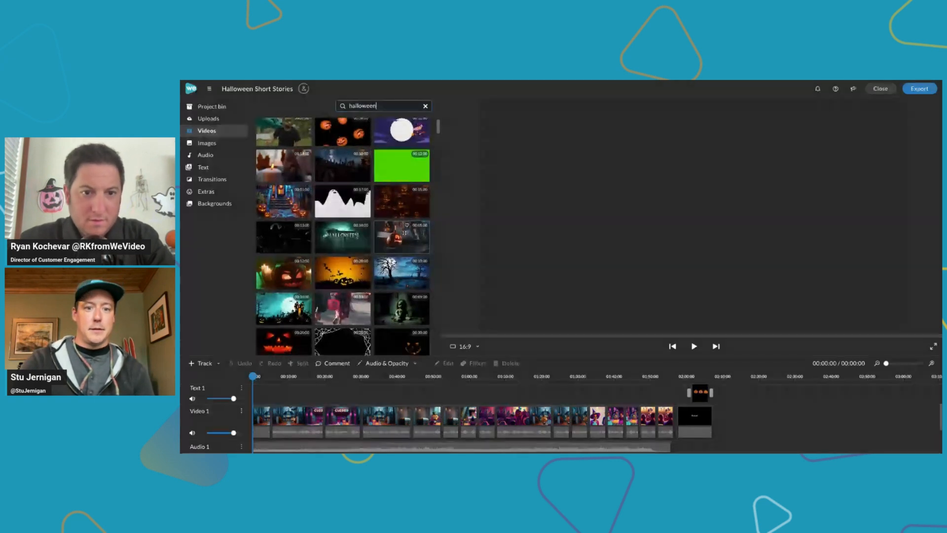
scroll(405, 232, "down", 3)
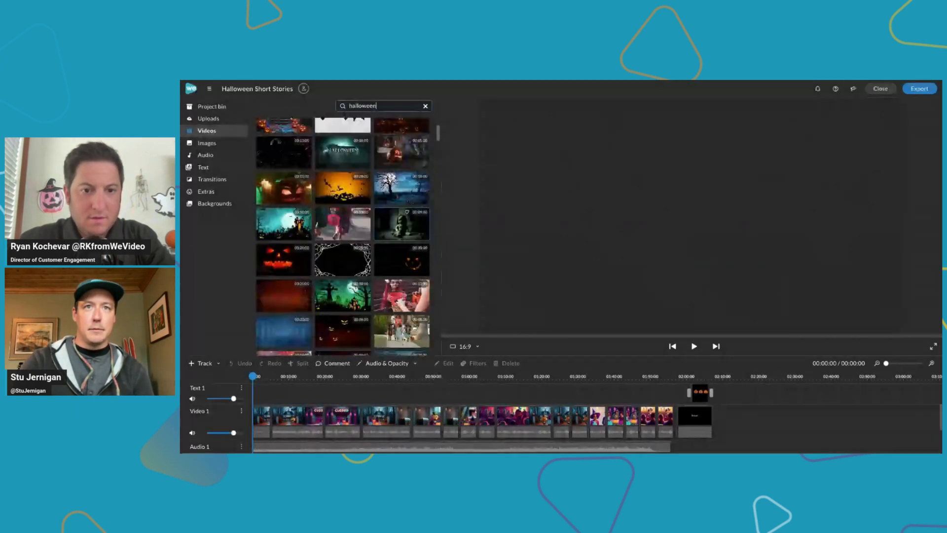
scroll(405, 232, "down", 3)
scroll(404, 233, "down", 7)
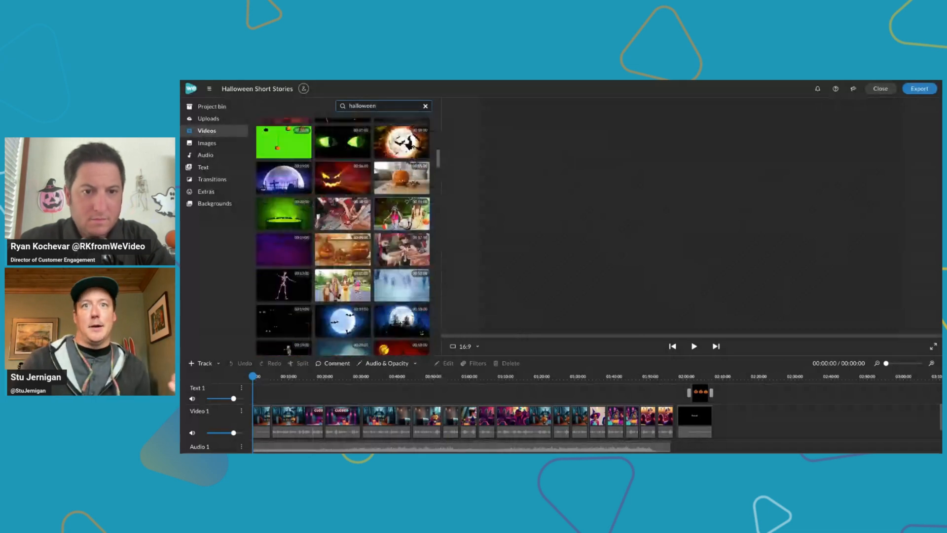
scroll(404, 233, "down", 1)
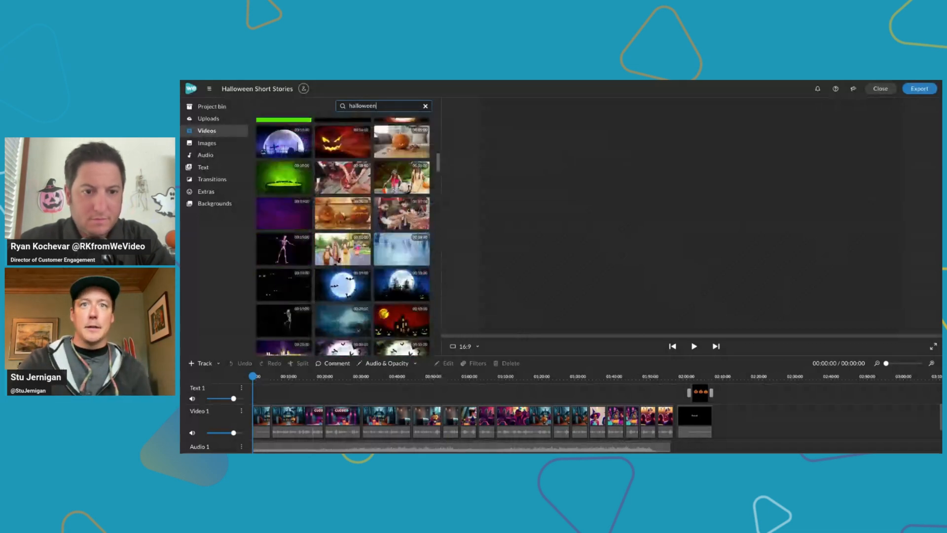
scroll(402, 271, "down", 1)
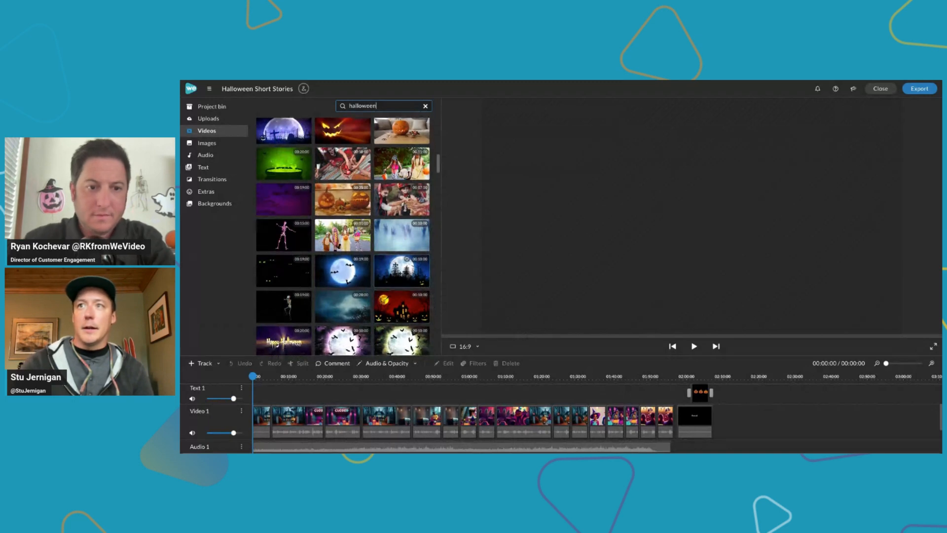
Preview the moonlit graveyard clip and the red haunted-house clip from the halloween results
left_click(402, 270)
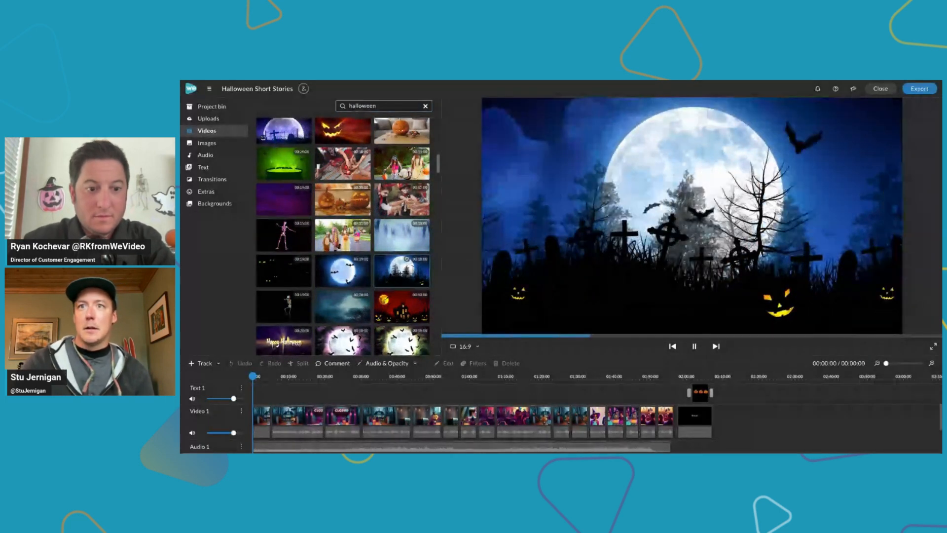
left_click(402, 306)
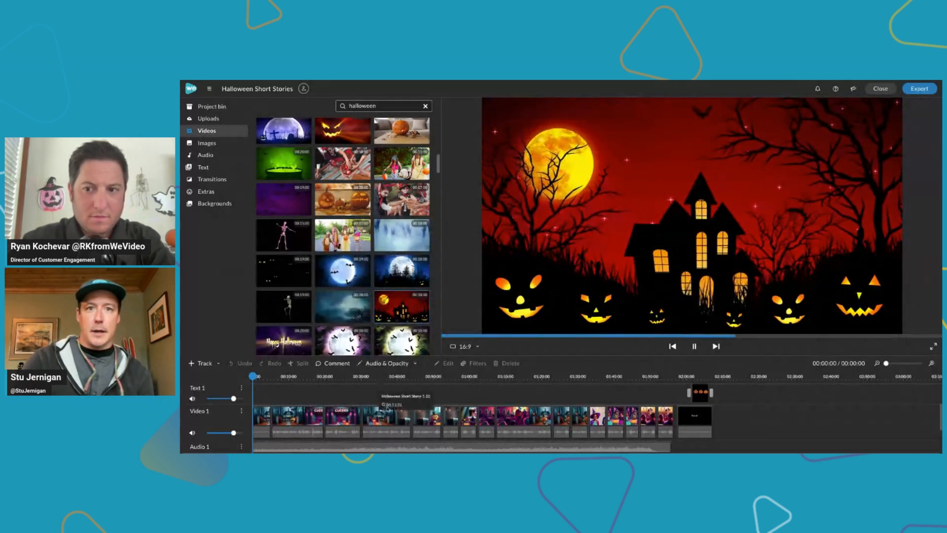
scroll(387, 409, "up", 1)
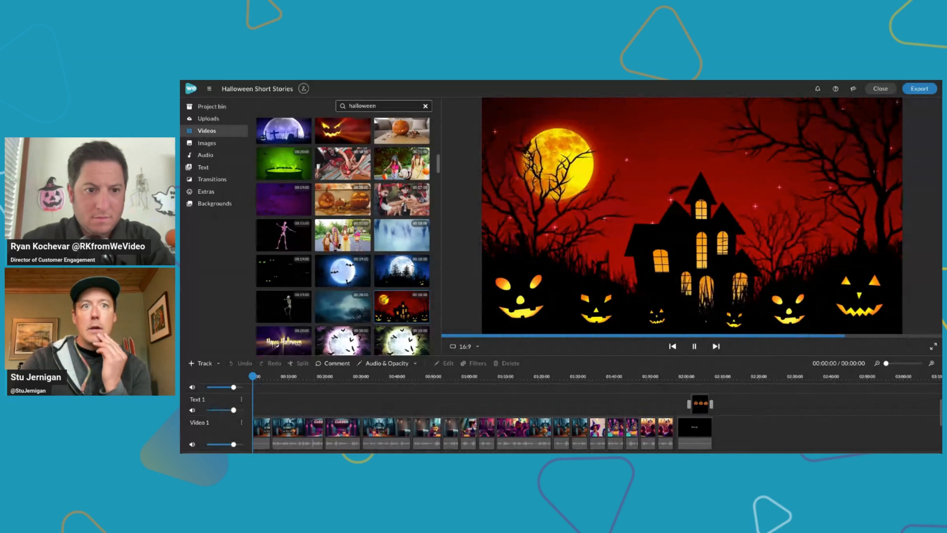
scroll(474, 417, "up", 1)
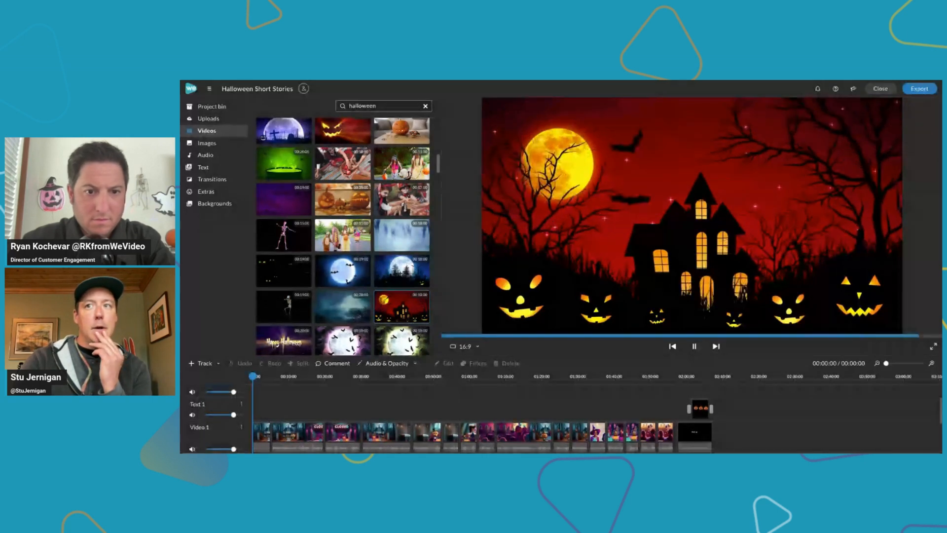
scroll(395, 420, "down", 2)
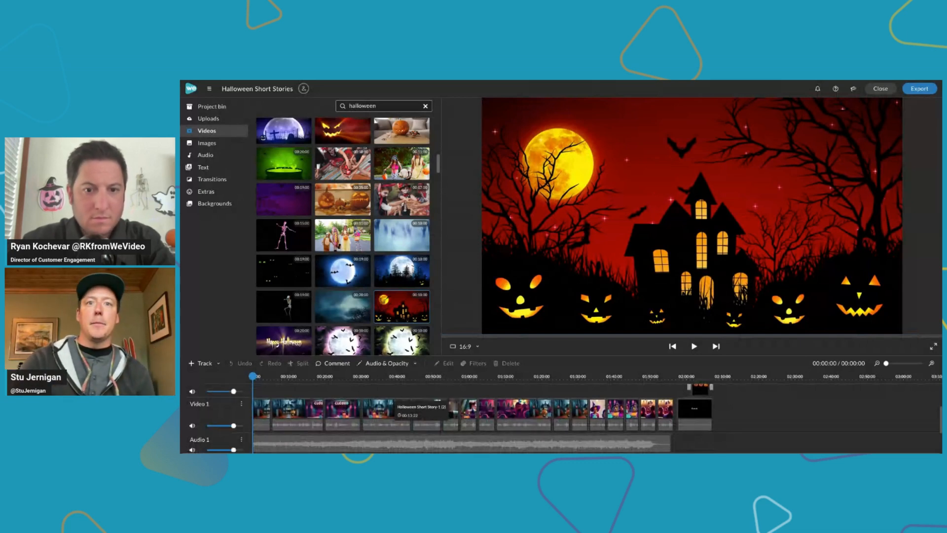
scroll(373, 417, "up", 1)
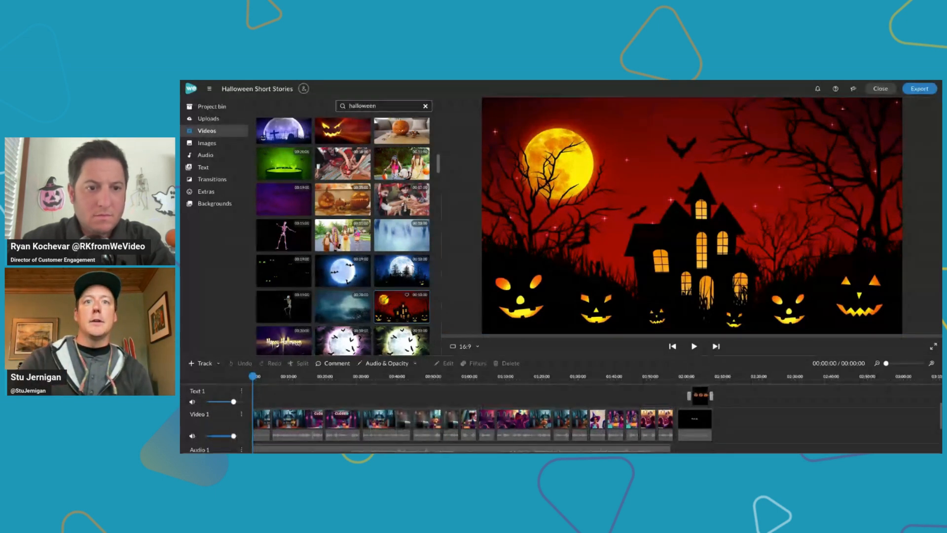
key("space")
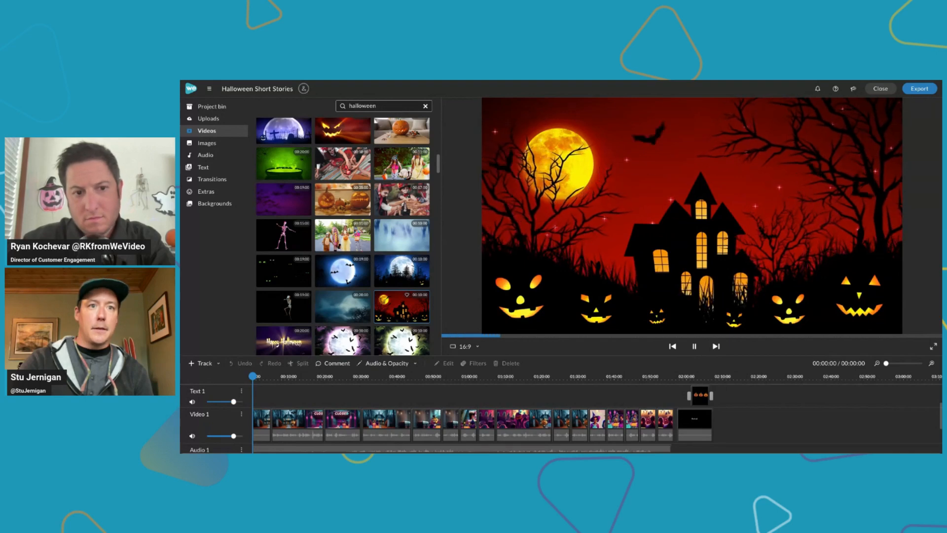
Try the red haunted-house clip and the glowing-eyes clip at the start of the Text 1 track, deleting each one
left_click_drag(401, 307, 257, 376)
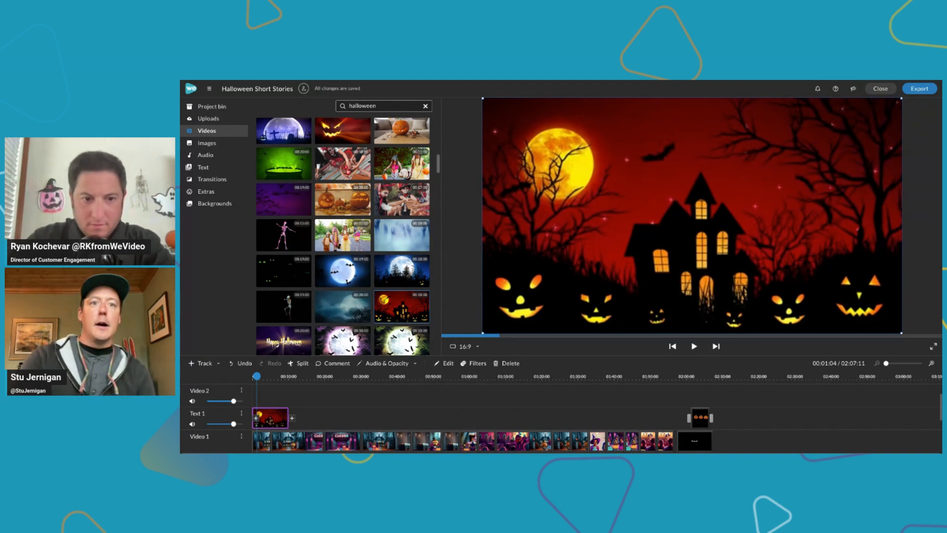
key("Delete")
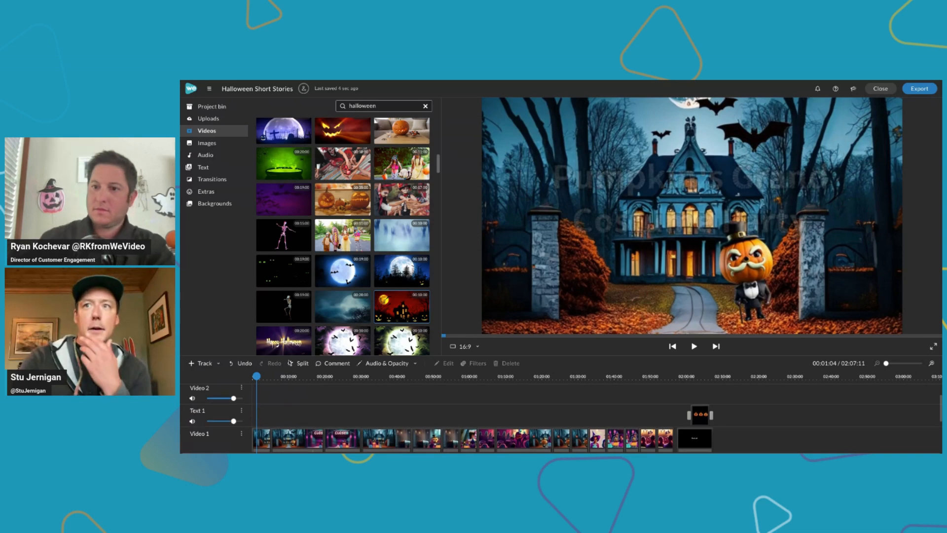
key("space")
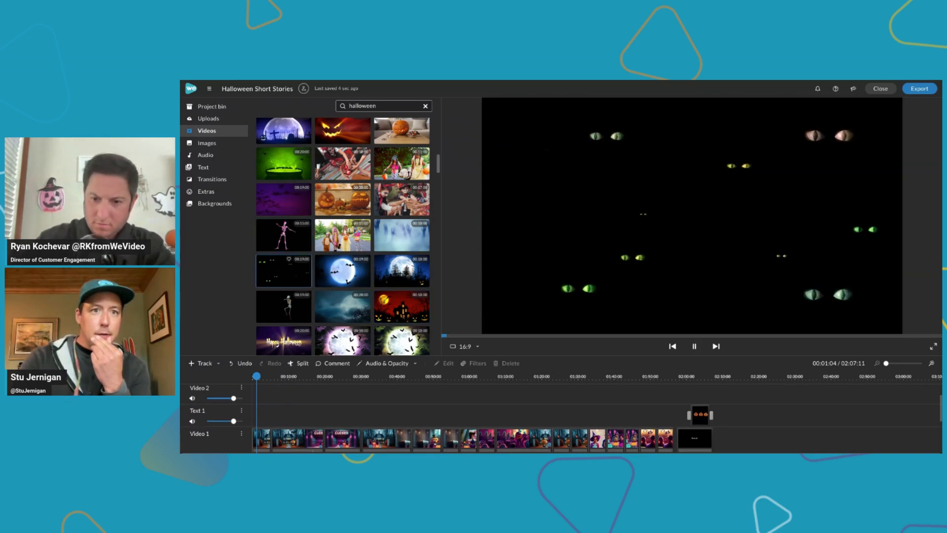
left_click_drag(284, 271, 259, 437)
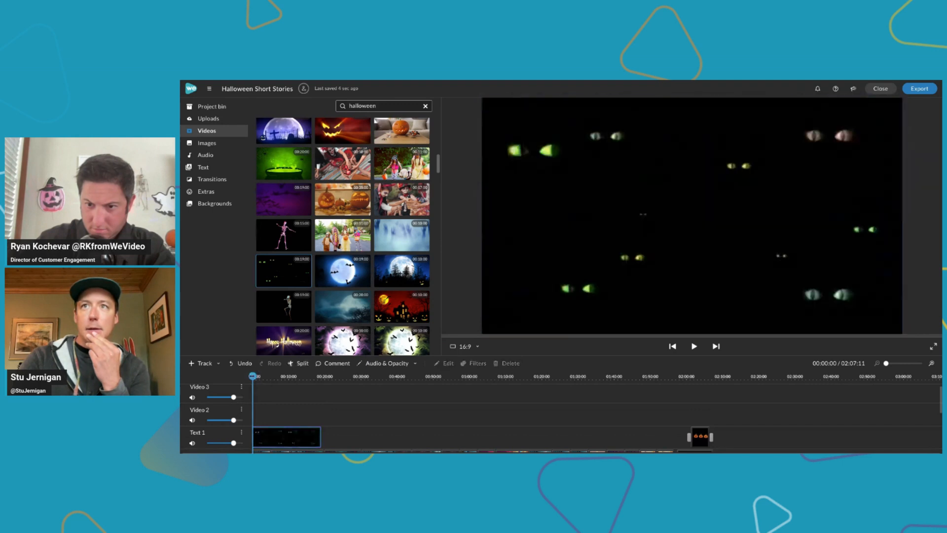
left_click_drag(256, 377, 268, 376)
left_click(274, 436)
key("Delete")
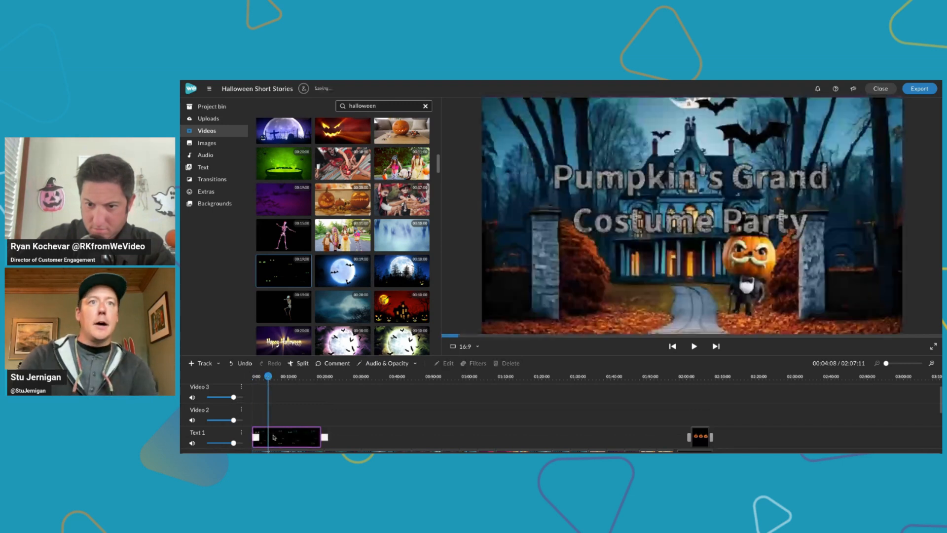
Search the stock videos for "bat overlays" and preview the clip of black bats flying over a white background
double_click(366, 105)
type("bat overlays")
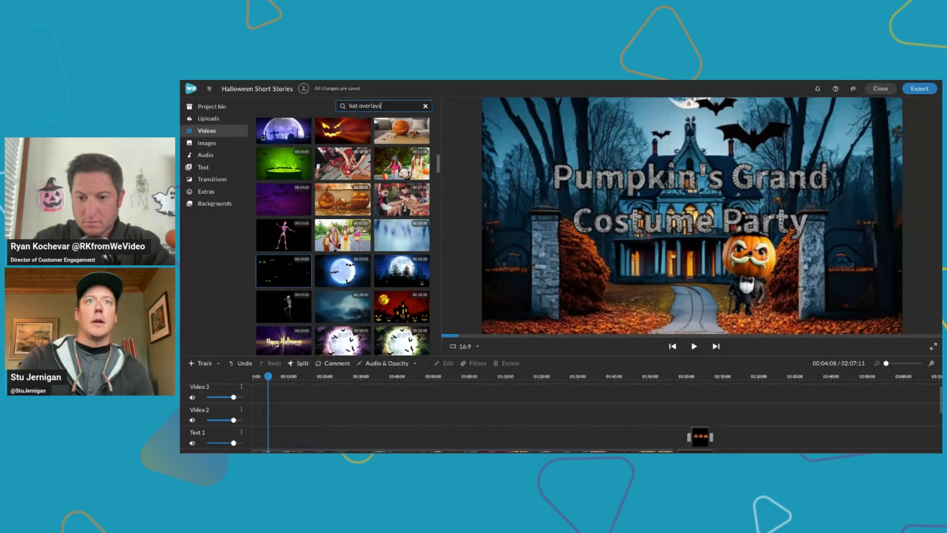
key("Return")
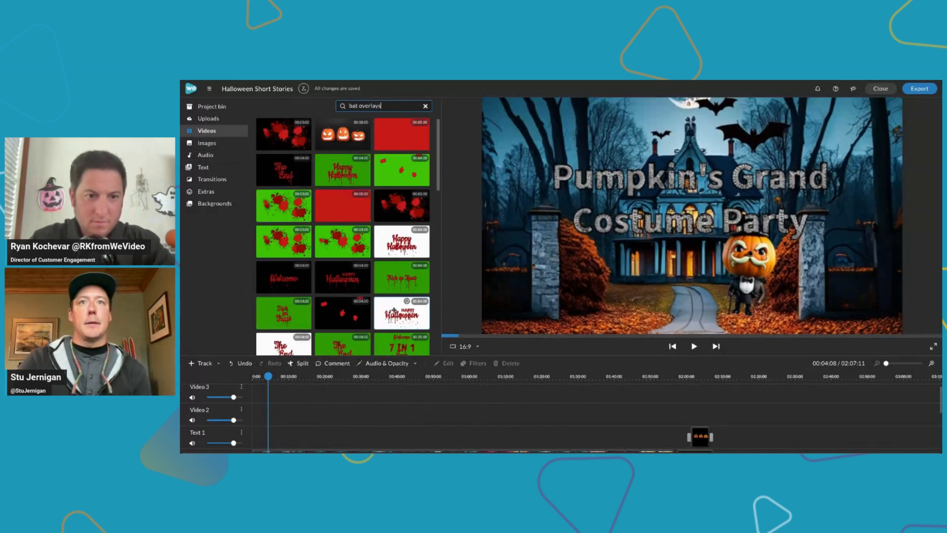
scroll(390, 296, "down", 3)
scroll(395, 295, "down", 4)
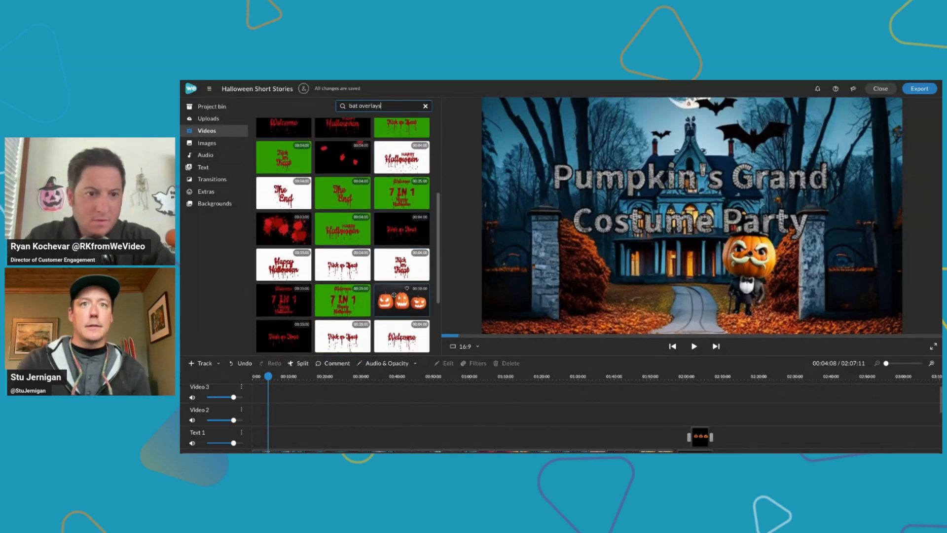
left_click(392, 308)
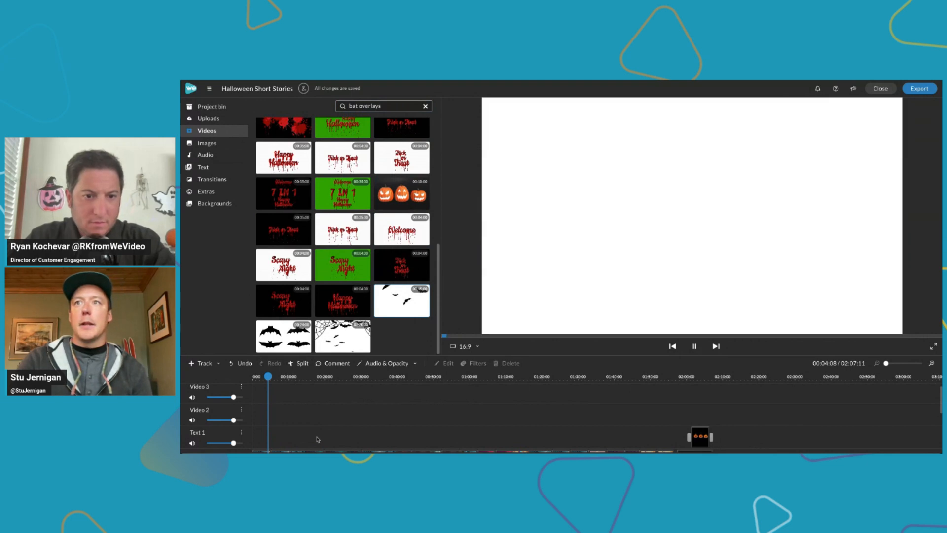
Add the flying-bats clip to the Text 1 track at the very start of the timeline, above the title scene
scroll(317, 427, "down", 2)
scroll(317, 425, "down", 1)
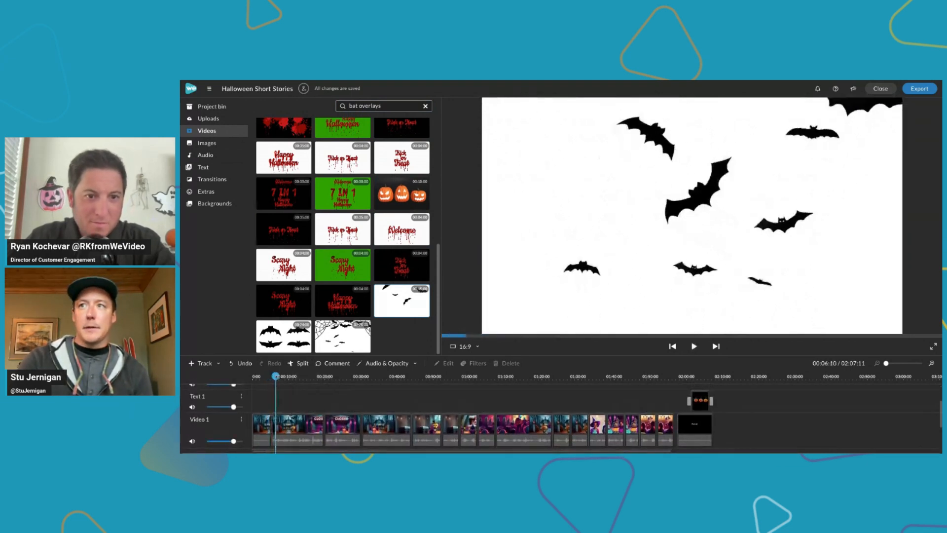
left_click(276, 376)
left_click_drag(277, 378, 251, 378)
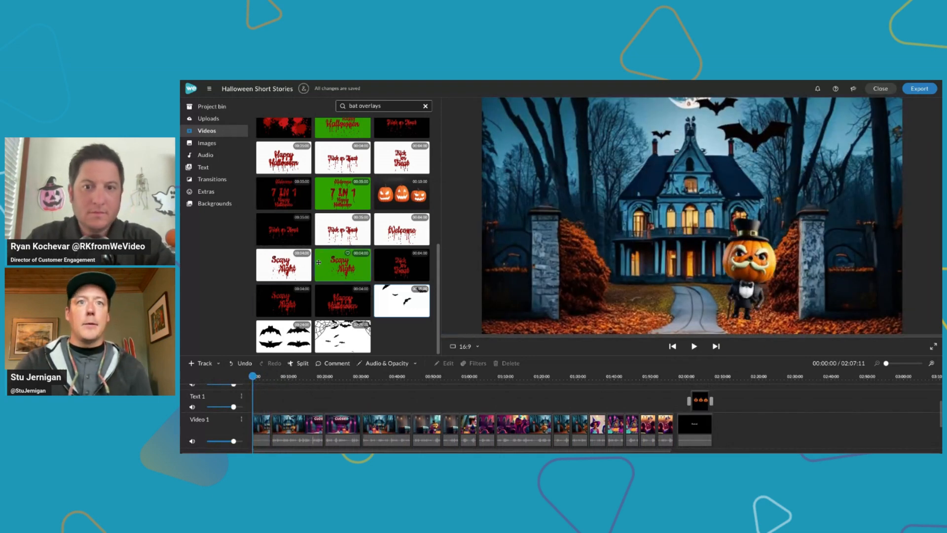
left_click_drag(398, 301, 302, 413)
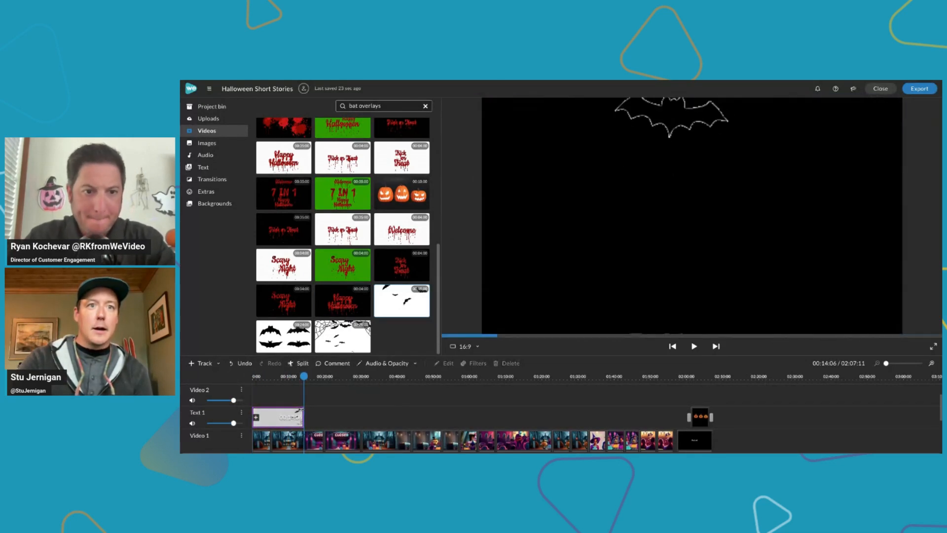
Play the project from the beginning to check the bat overlay on the title scene, and pause playback
left_click(272, 376)
left_click_drag(273, 377, 238, 377)
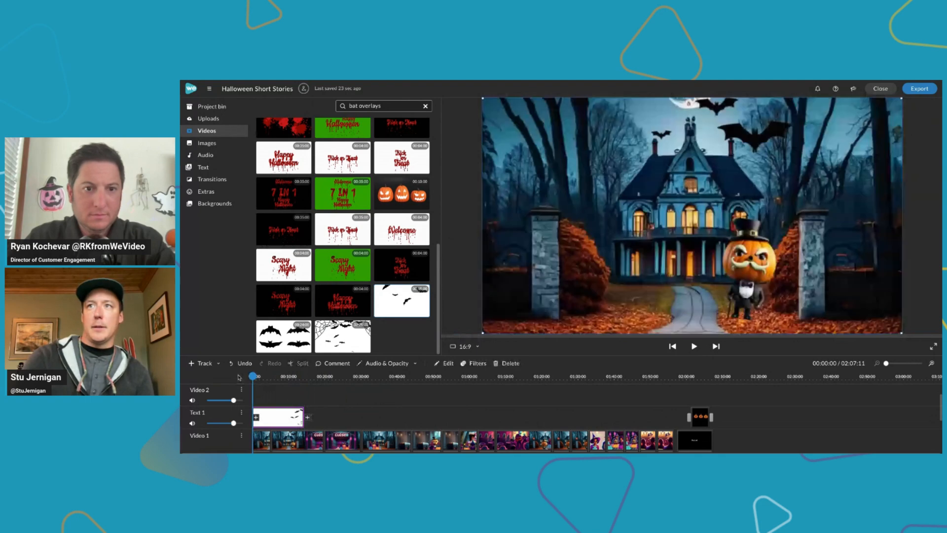
key("space")
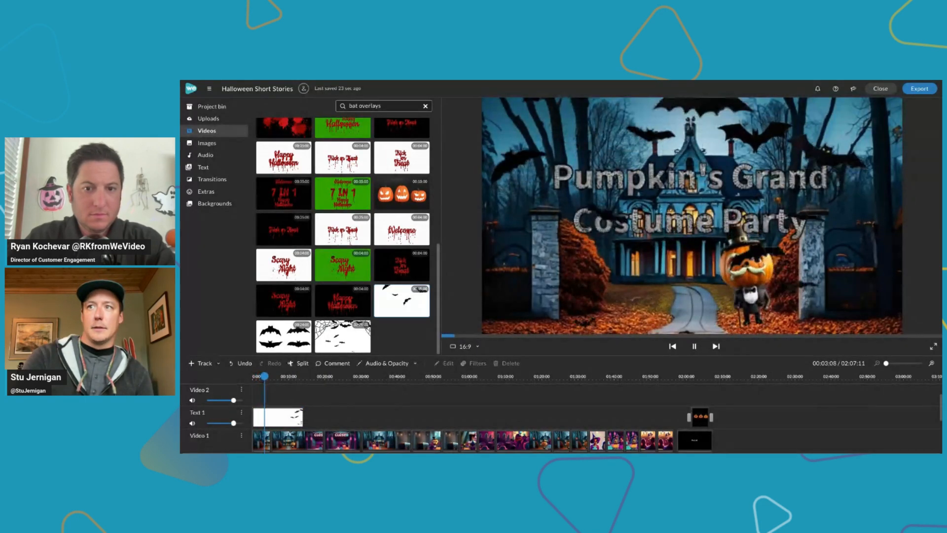
key("space")
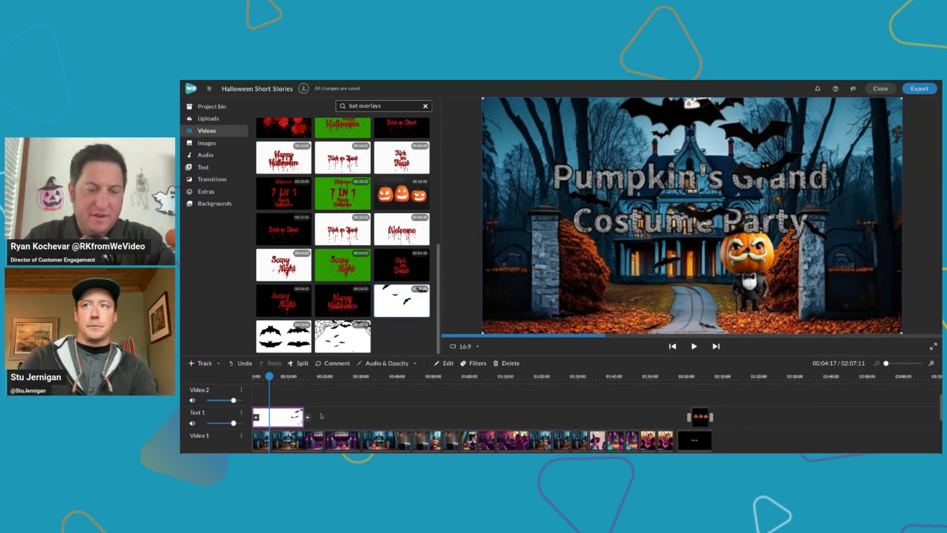
Look over the music and sound-effect clips on the audio tracks, and open the stock audio library
scroll(323, 416, "down", 2)
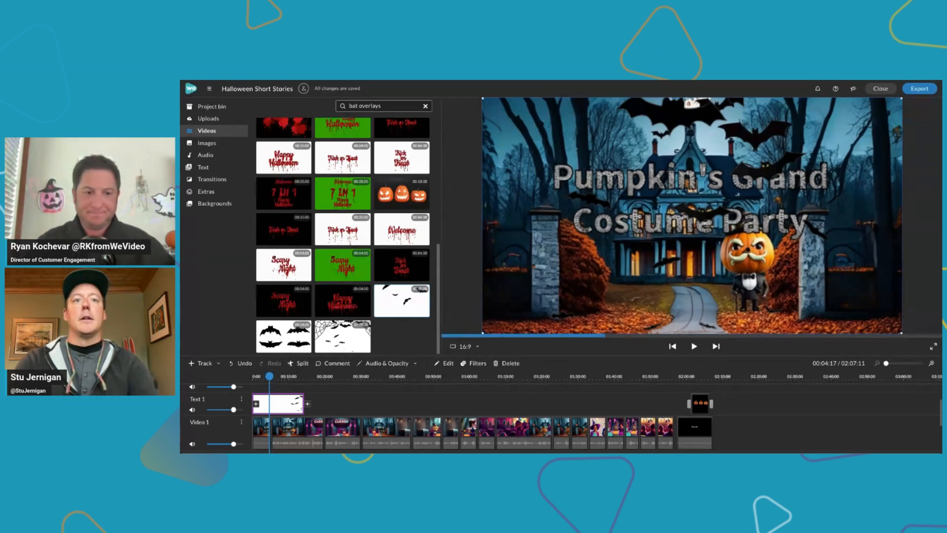
scroll(323, 397, "down", 3)
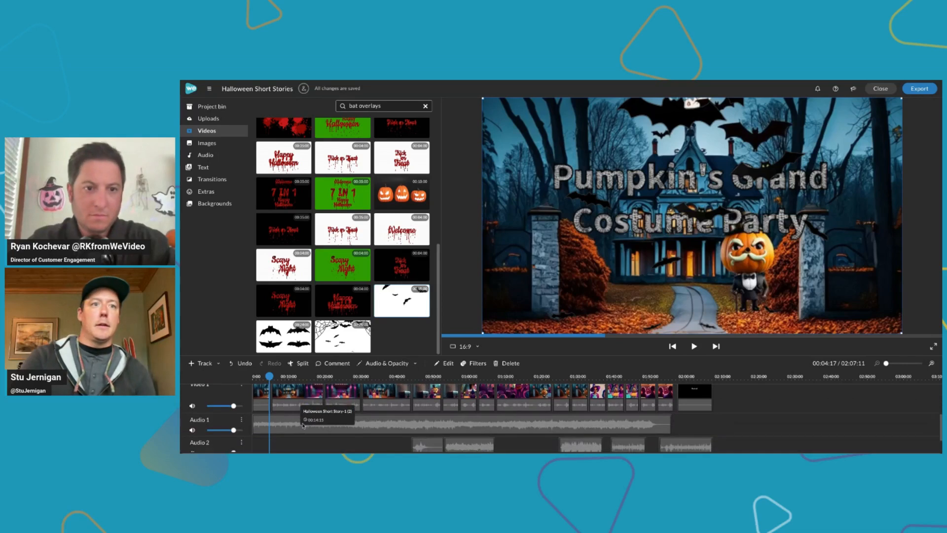
left_click(238, 155)
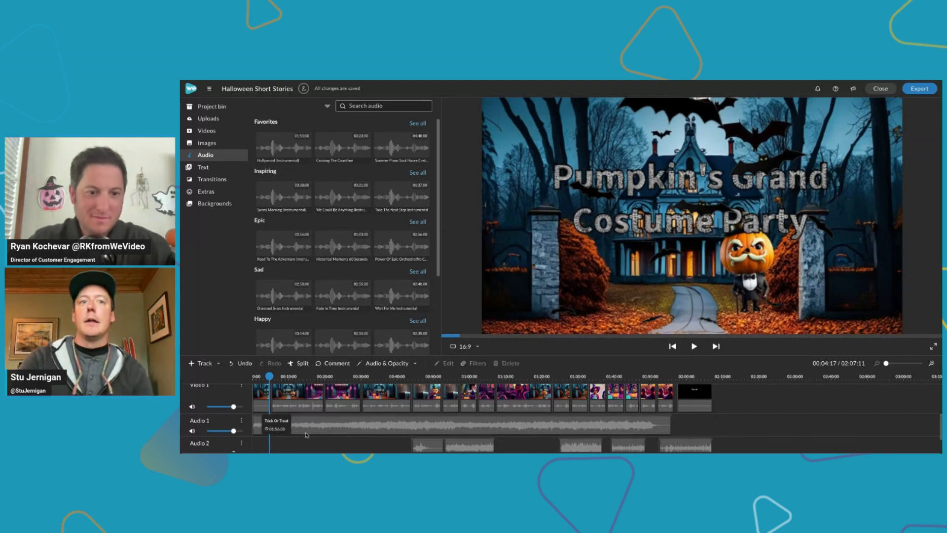
scroll(270, 430, "down", 1)
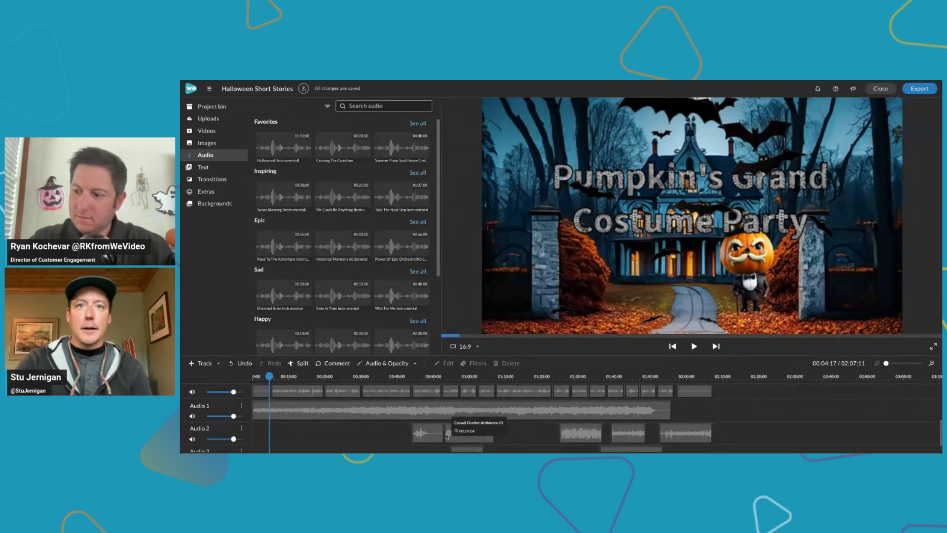
Play the project from about 43 seconds to hear the first sound effect on the Audio 2 track, and pause playback
left_click(410, 377)
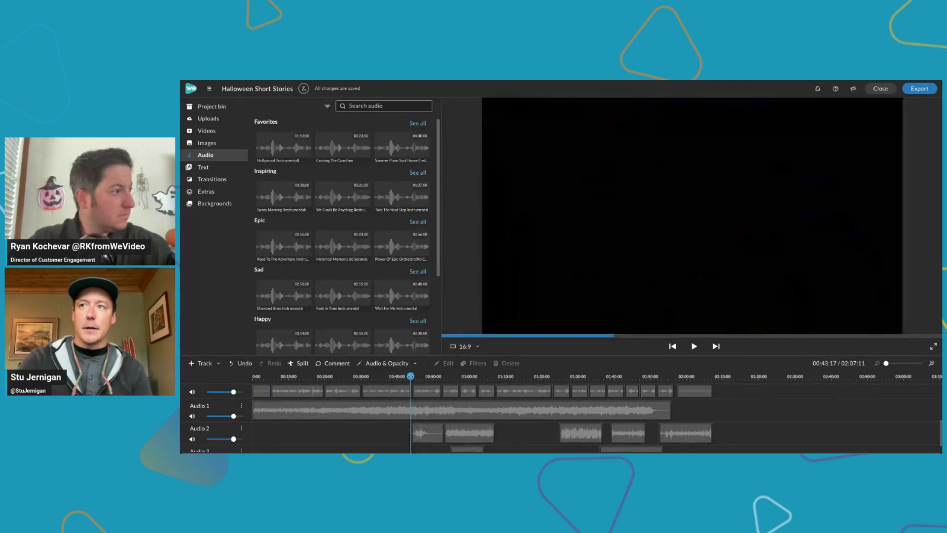
left_click_drag(410, 377, 411, 376)
key("space")
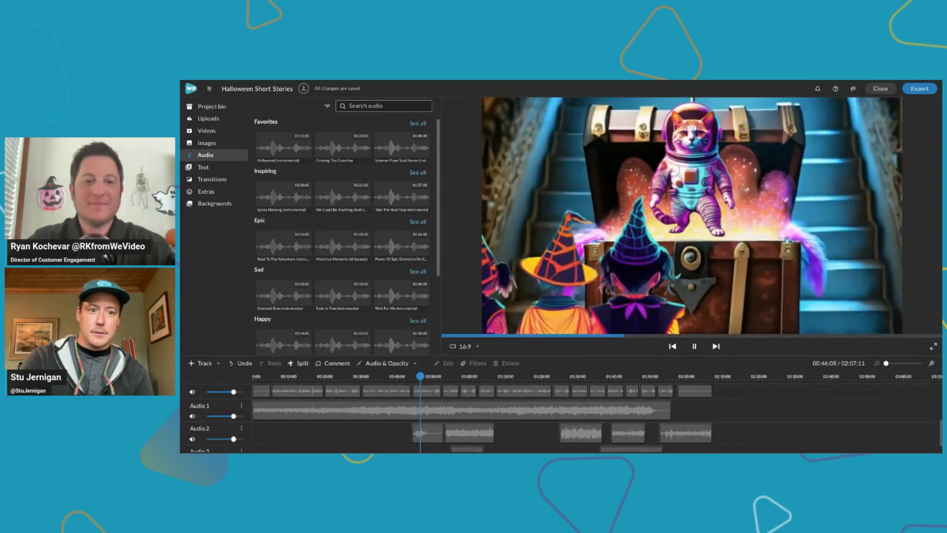
key("space")
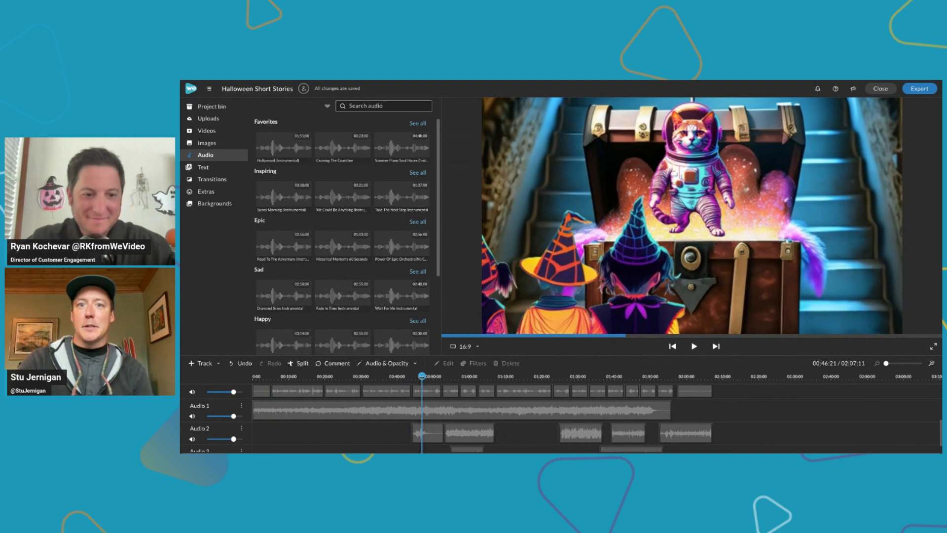
Play the crowd chatter clip on the Audio 2 track from its start, pause playback, and view the Audio 3 track
left_click_drag(422, 377, 446, 377)
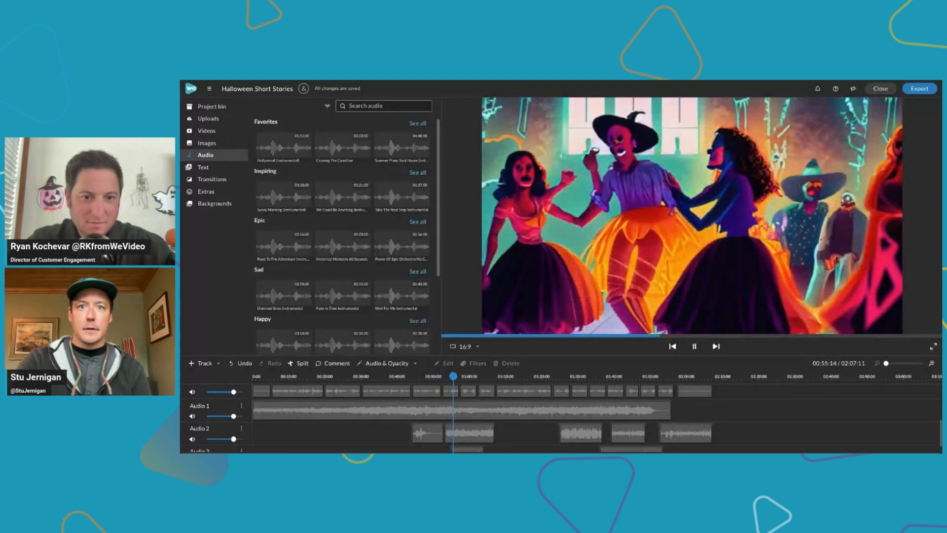
key("space")
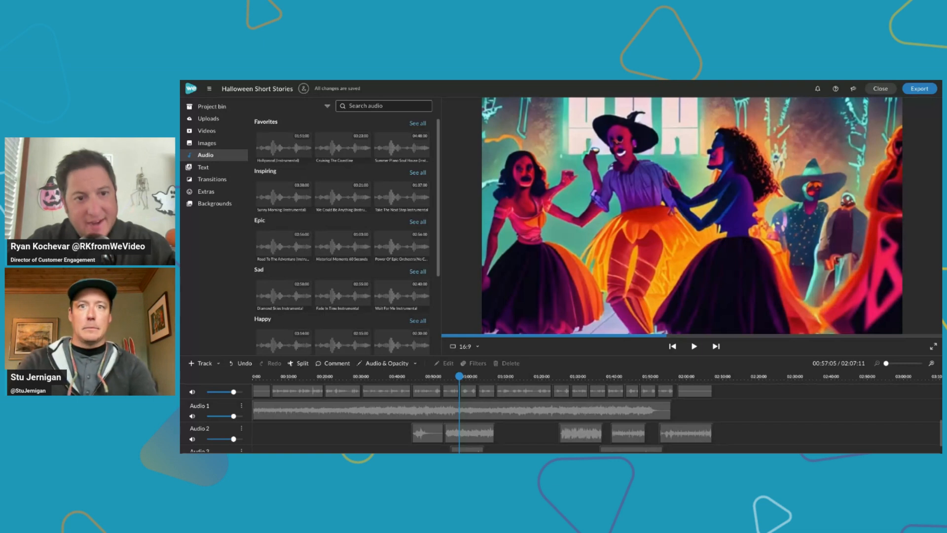
scroll(371, 430, "down", 2)
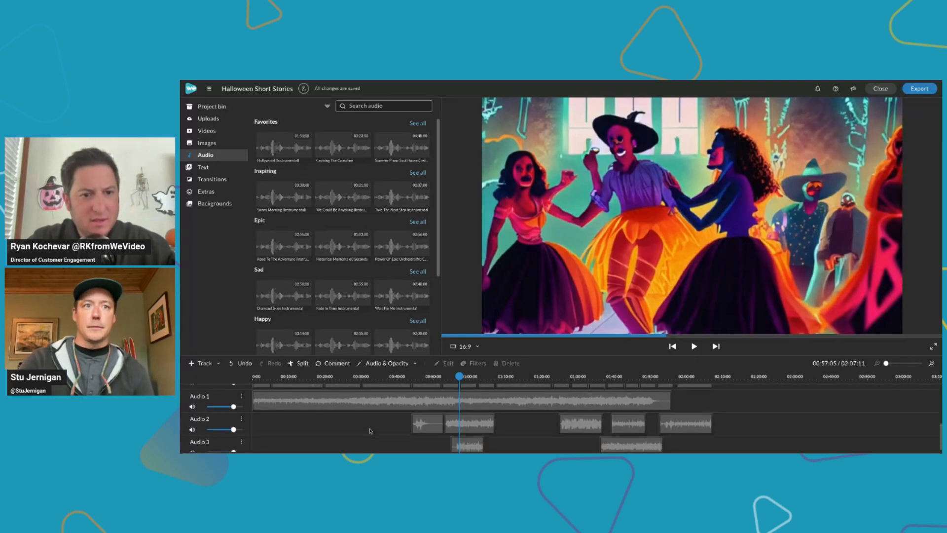
Show all Seasonal text templates and find the Halloween designs at the end of the collection
scroll(370, 430, "up", 3)
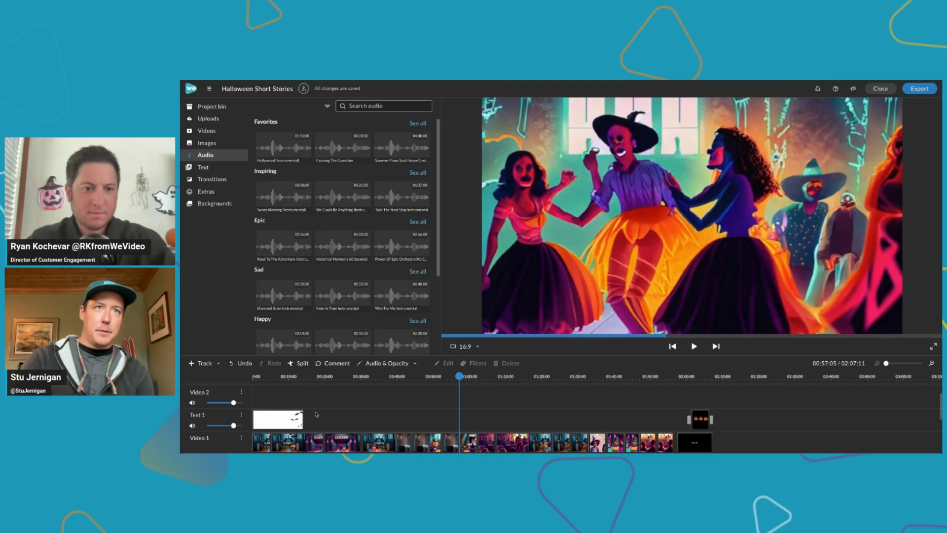
scroll(316, 414, "up", 1)
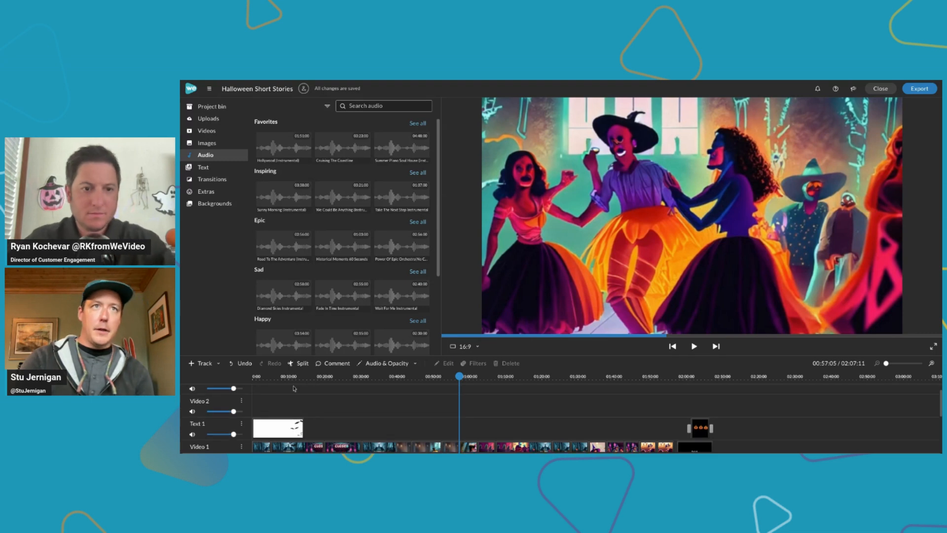
left_click(236, 169)
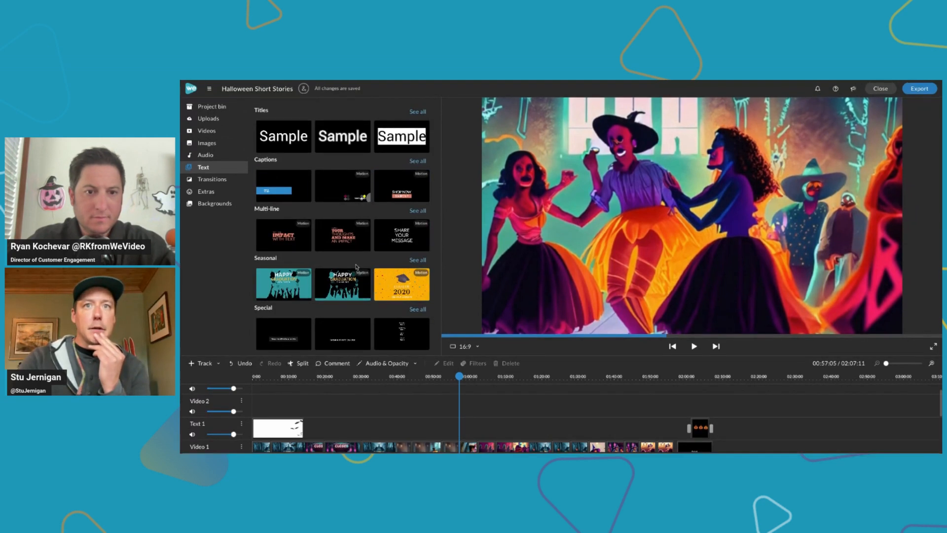
left_click(416, 260)
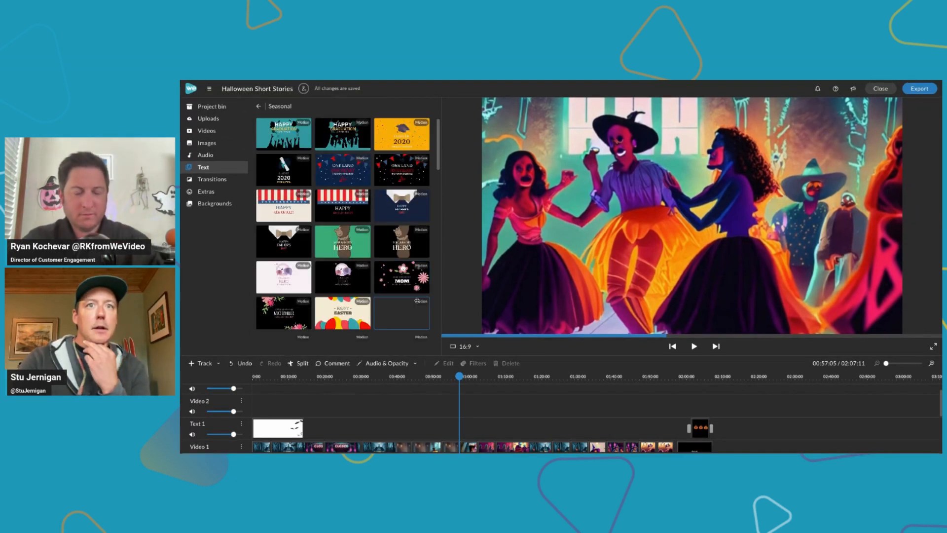
scroll(349, 237, "down", 15)
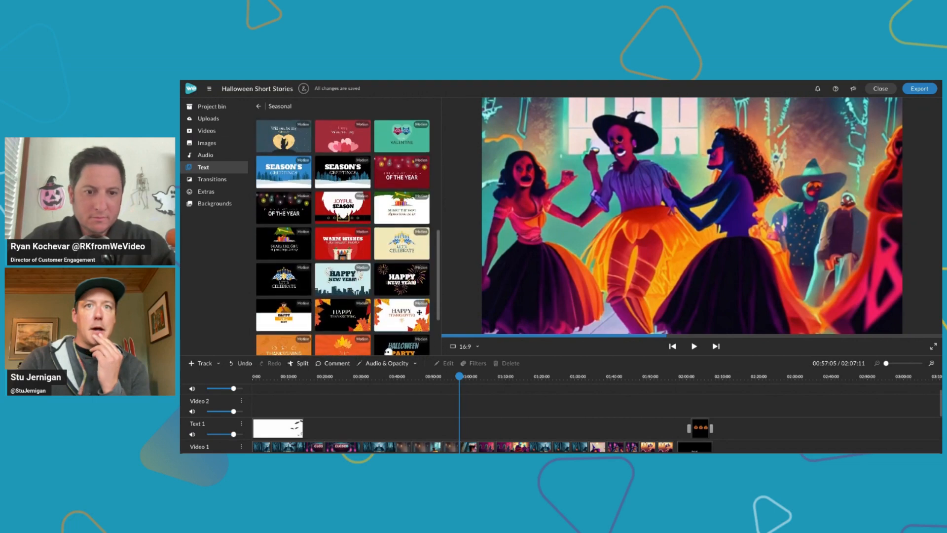
scroll(348, 237, "down", 1)
Preview the five Halloween motion title templates, from the Halloween Party ghost design to the dark green Halloween Frightfest
left_click(401, 268)
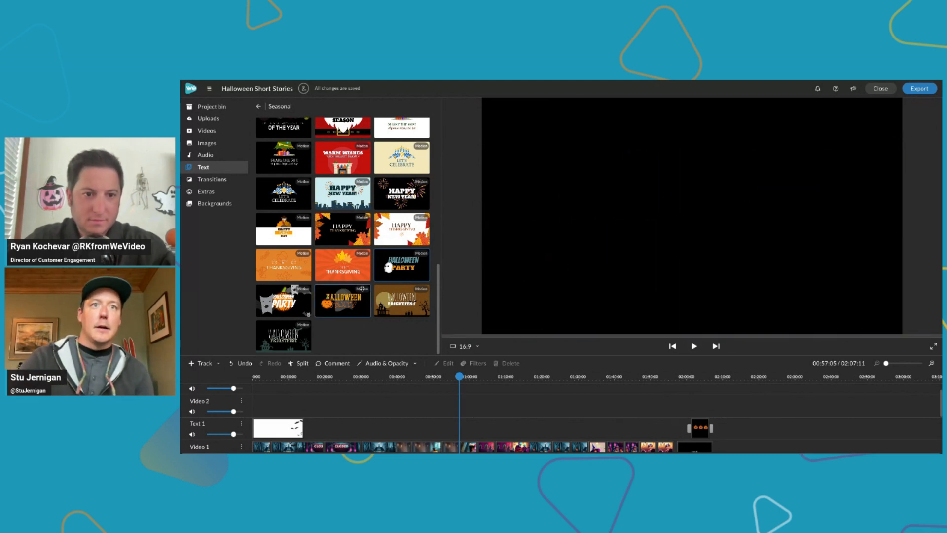
left_click(292, 304)
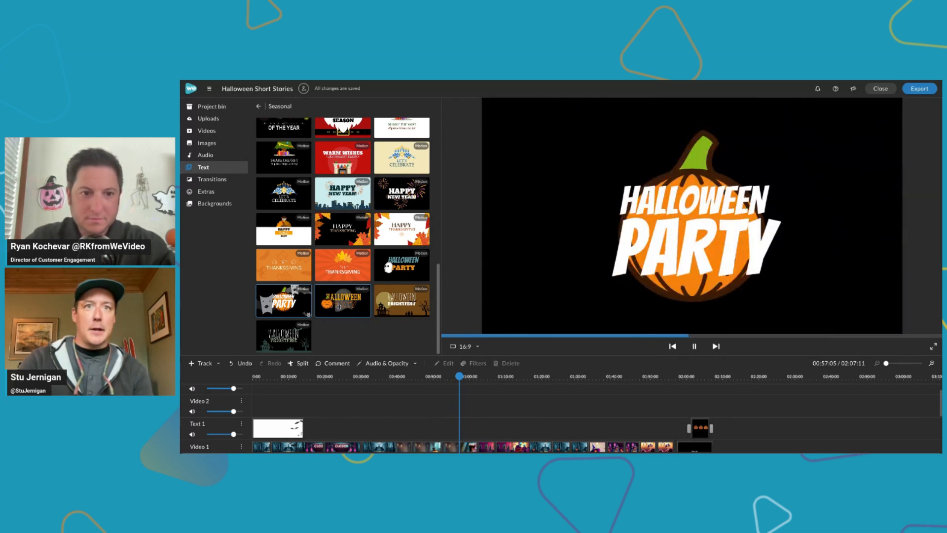
left_click(339, 306)
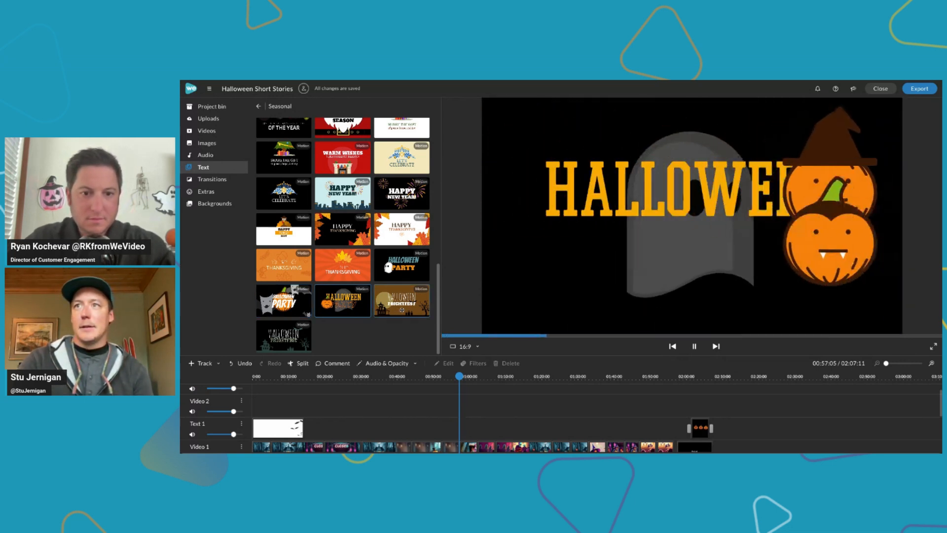
left_click(401, 301)
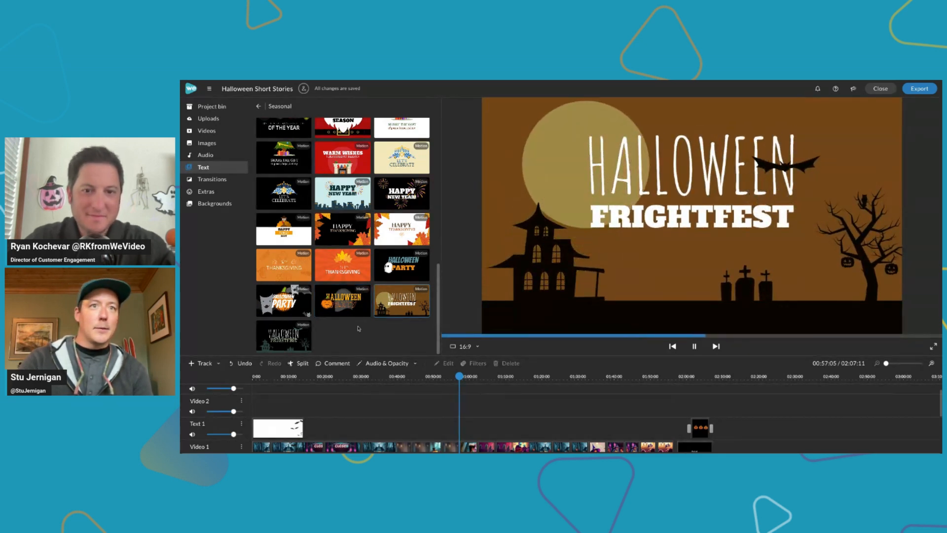
left_click(271, 338)
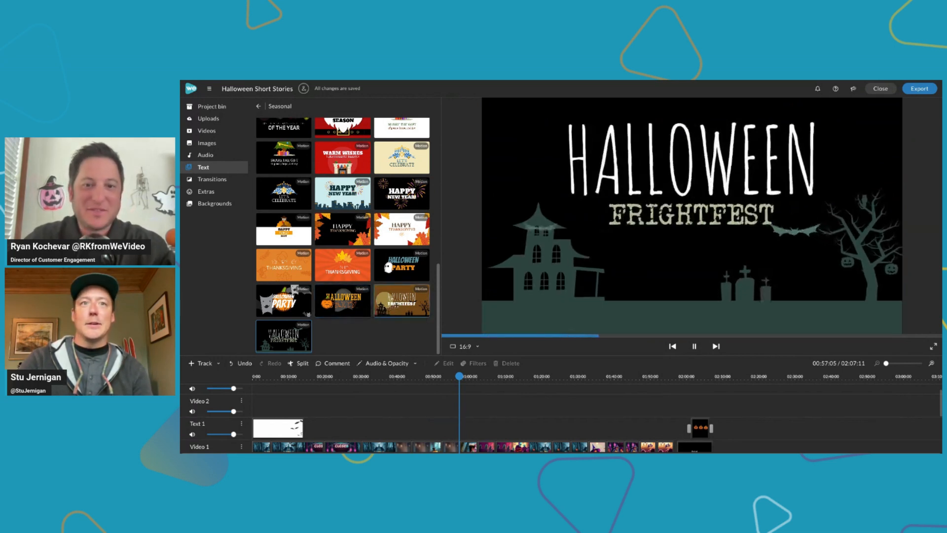
Add the orange Halloween Frightfest title at the timeline start, placing it on Text 1 with the flying-bats clip above it on Video 2
left_click(408, 301)
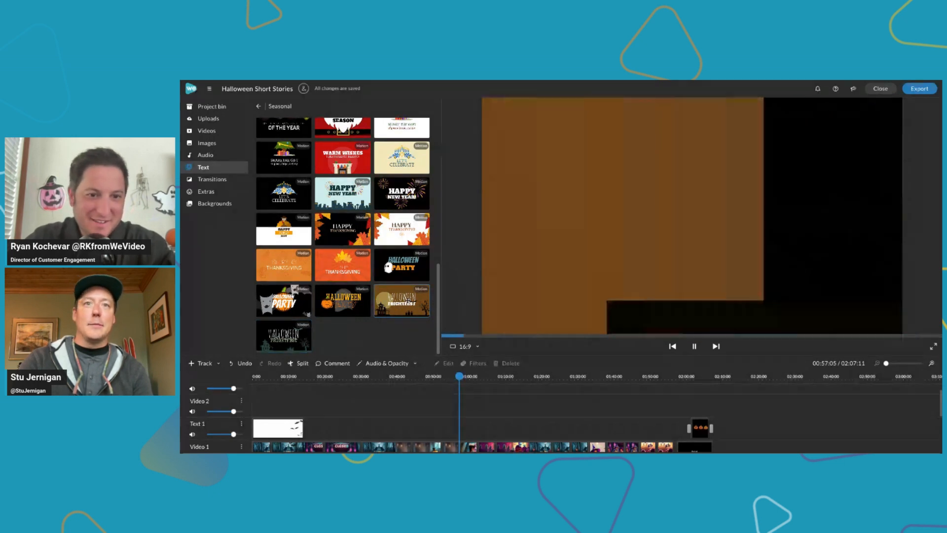
left_click_drag(408, 301, 258, 377)
left_click(270, 378)
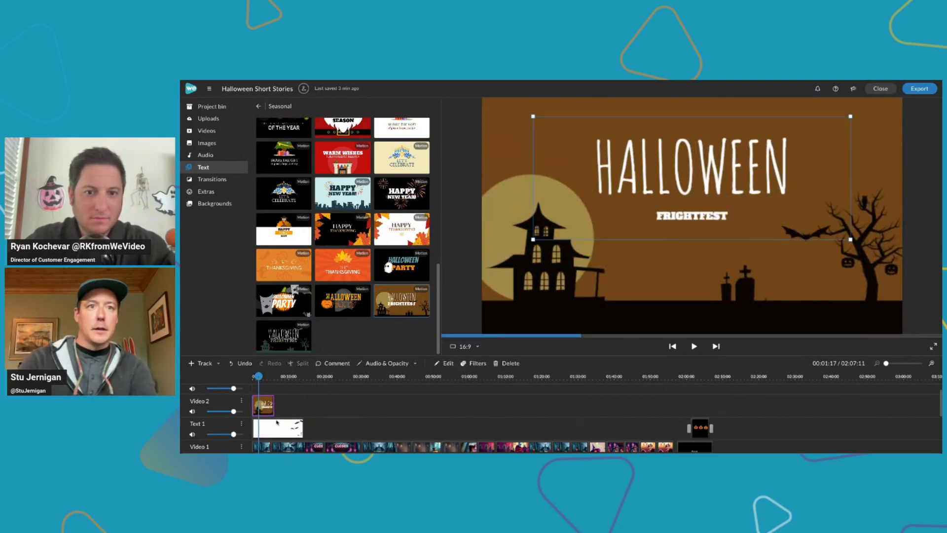
mouse_move(277, 423)
left_mouse_down()
mouse_move(296, 423)
mouse_move(322, 406)
mouse_move(271, 406)
mouse_move(270, 427)
left_mouse_up()
left_click_drag(317, 404, 270, 403)
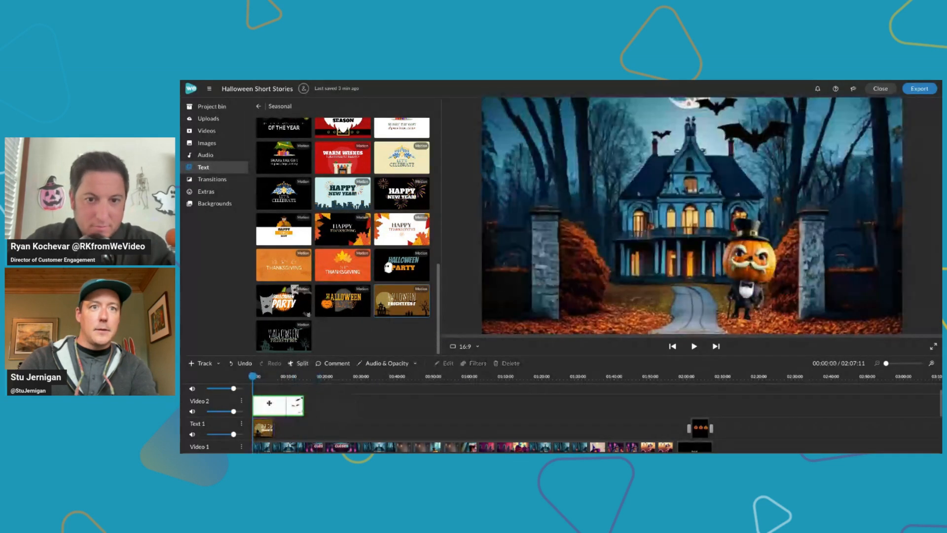
Replace the word FRIGHTFEST in the title clip with "Short Story" and finish editing the clip
left_click(263, 427)
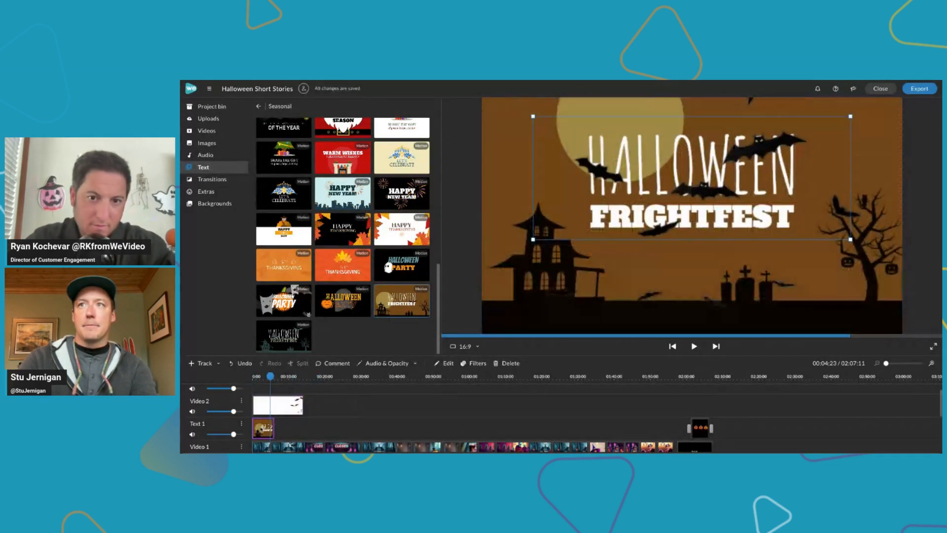
double_click(262, 428)
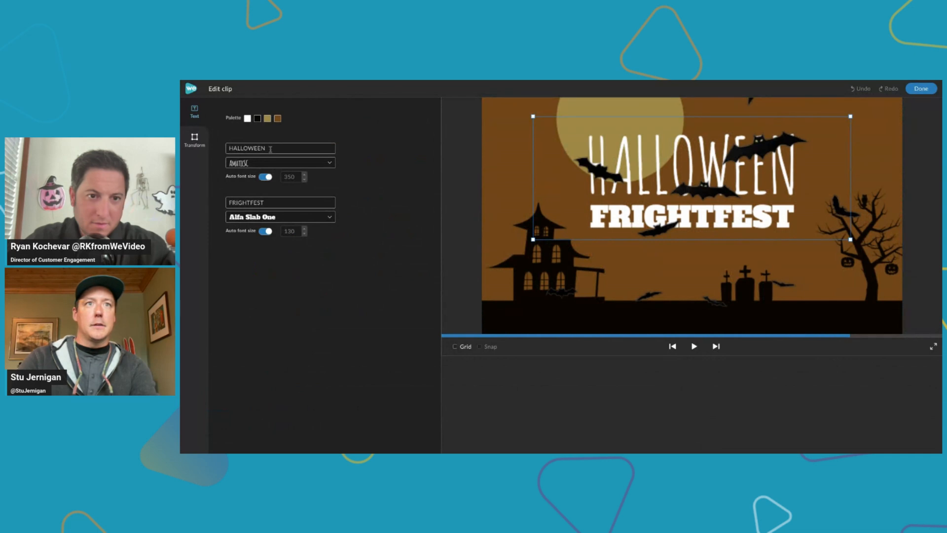
double_click(265, 204)
type("S")
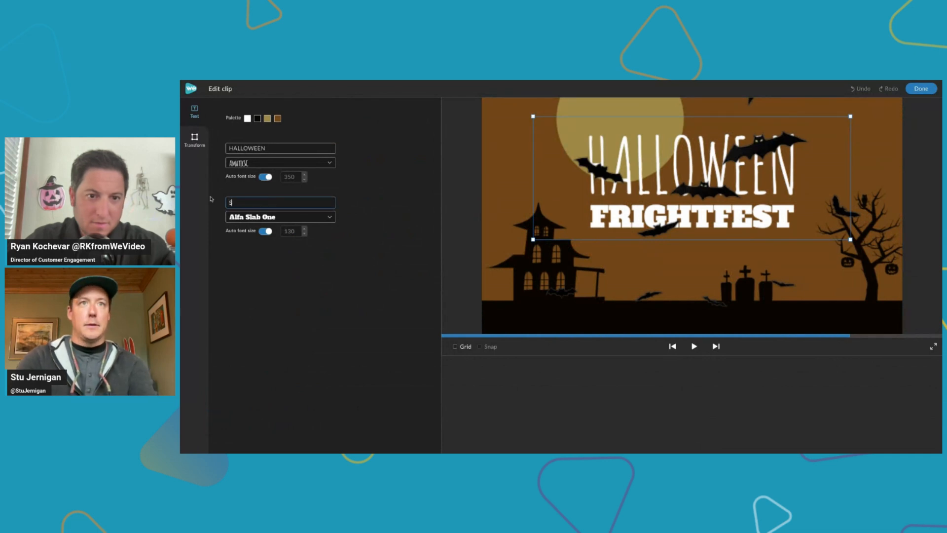
type("hort Story")
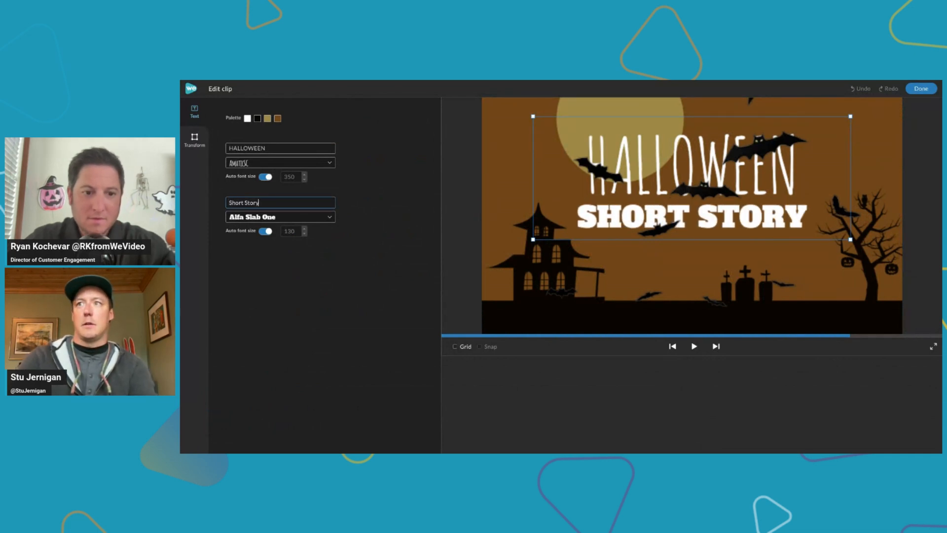
left_click(921, 89)
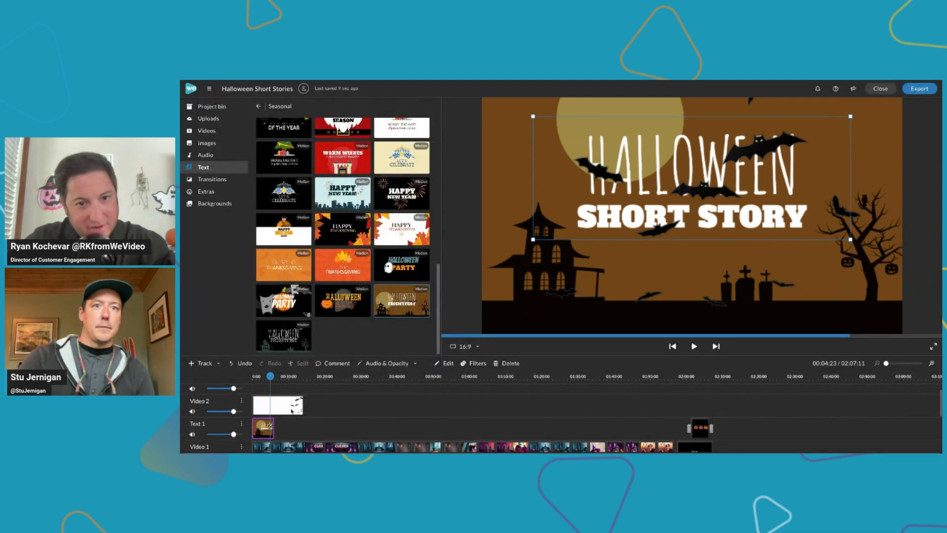
Trim the end of the flying-bats clip on Video 2 to match the length of the title clip below it
left_click(292, 411)
left_click_drag(302, 401, 273, 400)
Change the brown background colour of the Halloween title clip to purple, rgb(63, 23, 113)
double_click(268, 428)
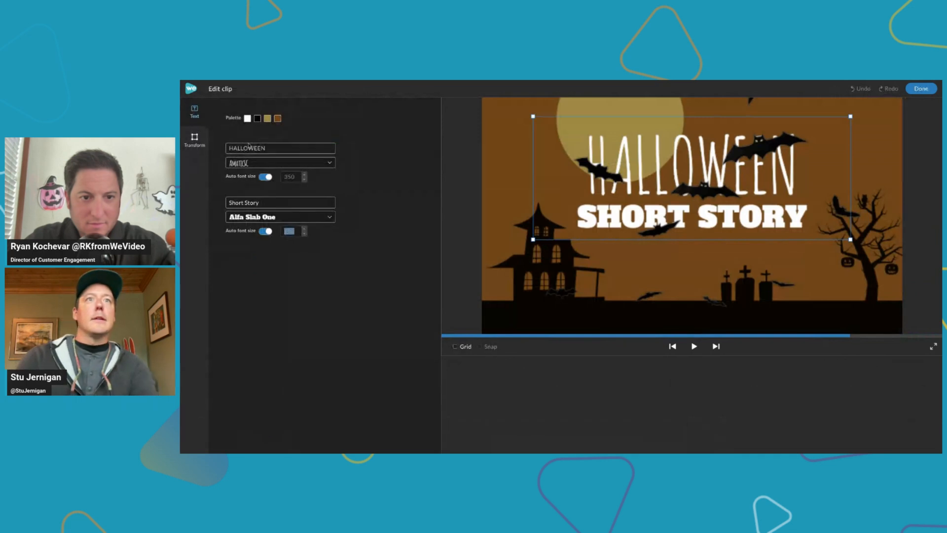
left_click(278, 118)
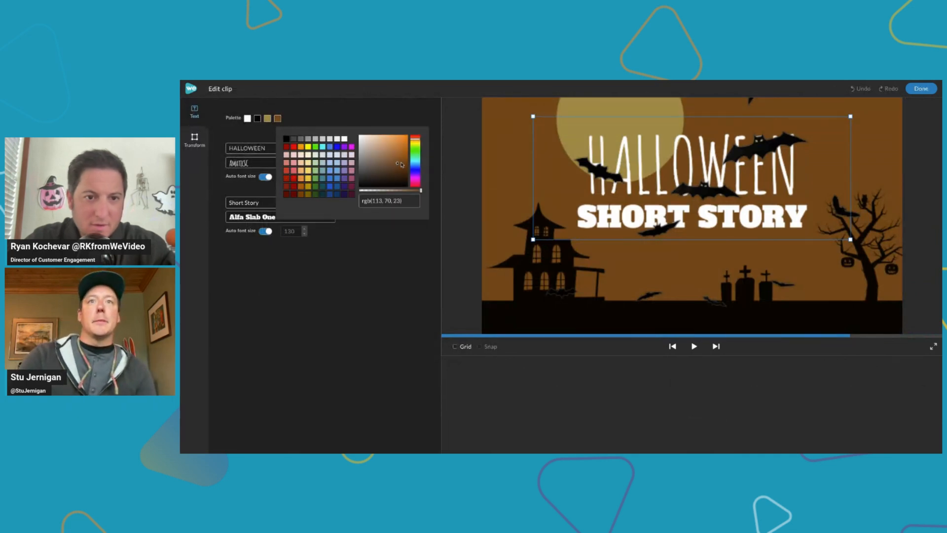
left_click_drag(418, 141, 419, 175)
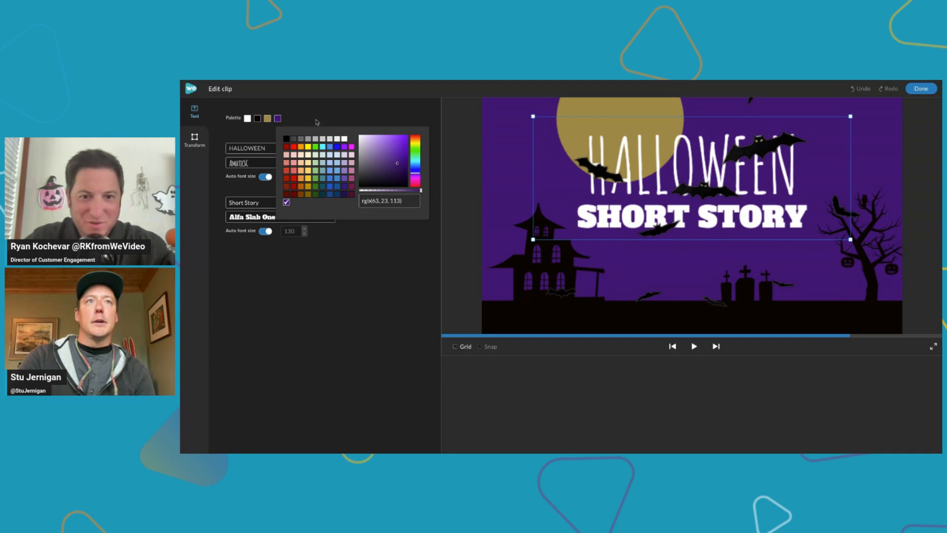
Try green for the title's moon, set it back to a muted yellow, rgb(158, 142, 68), and finish editing the clip
left_click(267, 118)
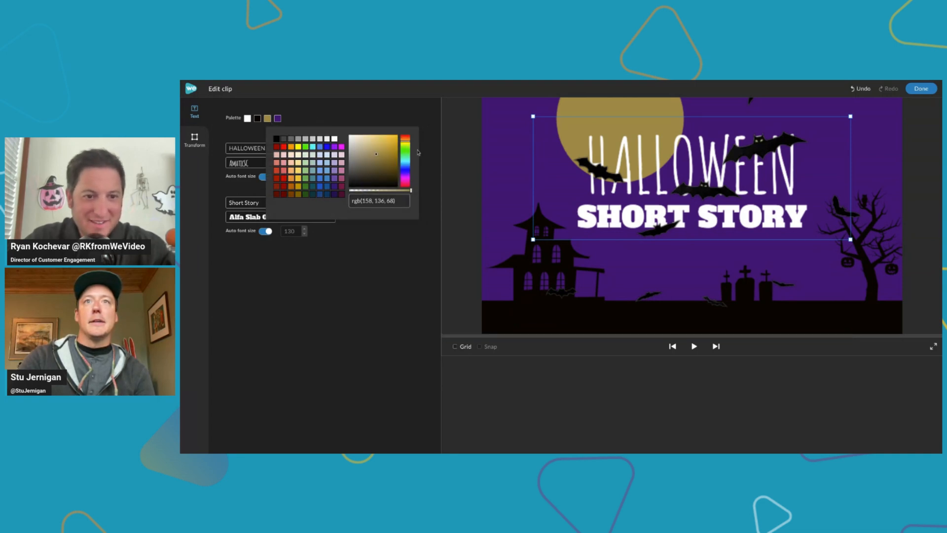
left_click_drag(408, 144, 407, 158)
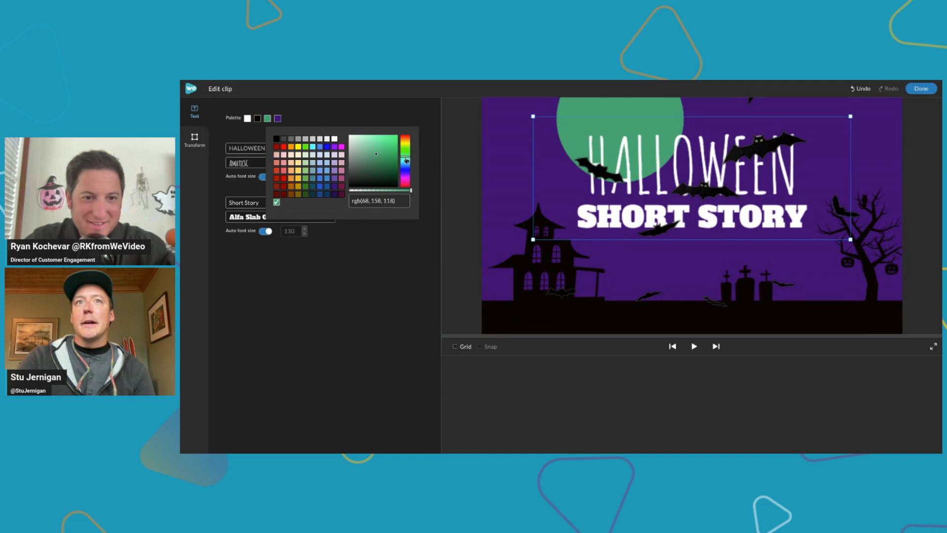
mouse_move(406, 159)
left_mouse_down()
mouse_move(409, 191)
mouse_move(413, 144)
left_mouse_up()
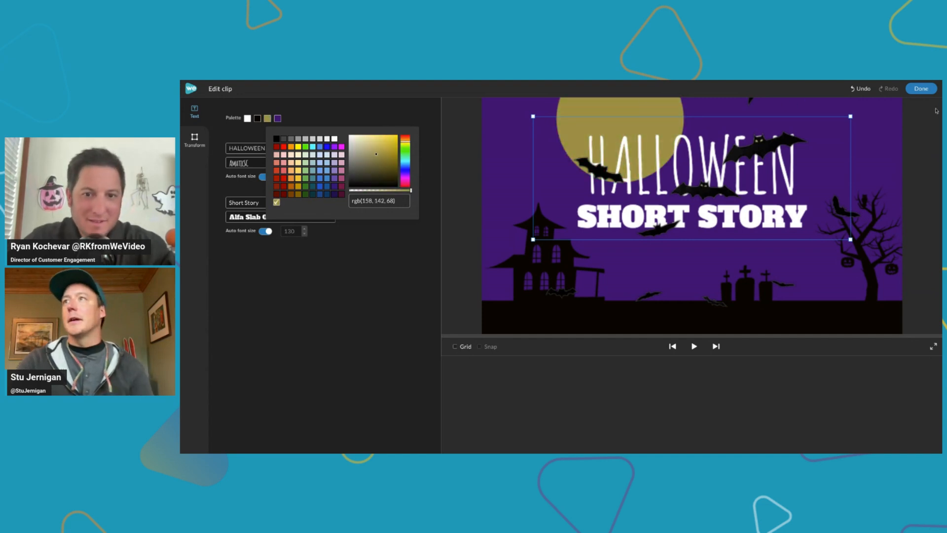
left_click(921, 89)
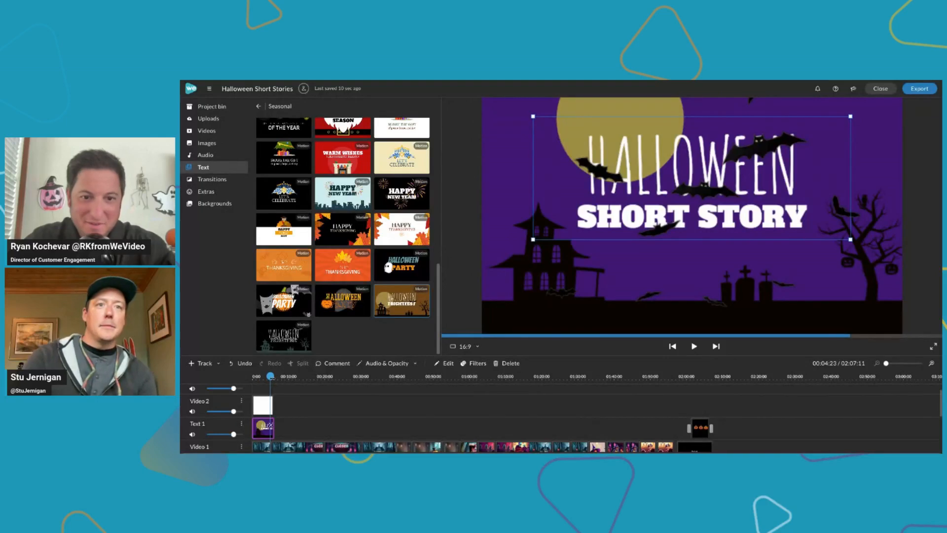
Play the Halloween title back from the beginning of the timeline to review its colours and bats overlay
left_click_drag(271, 377, 230, 378)
key("space")
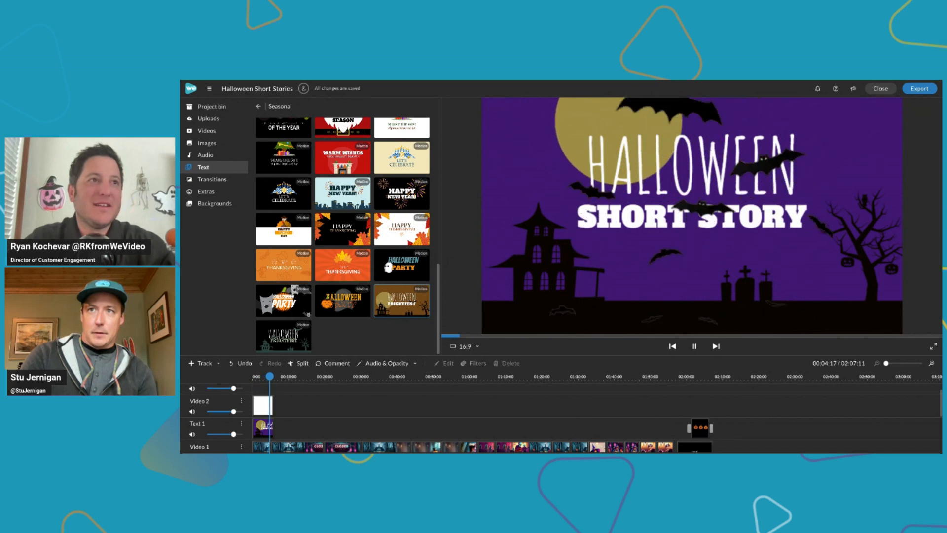
left_click(263, 428)
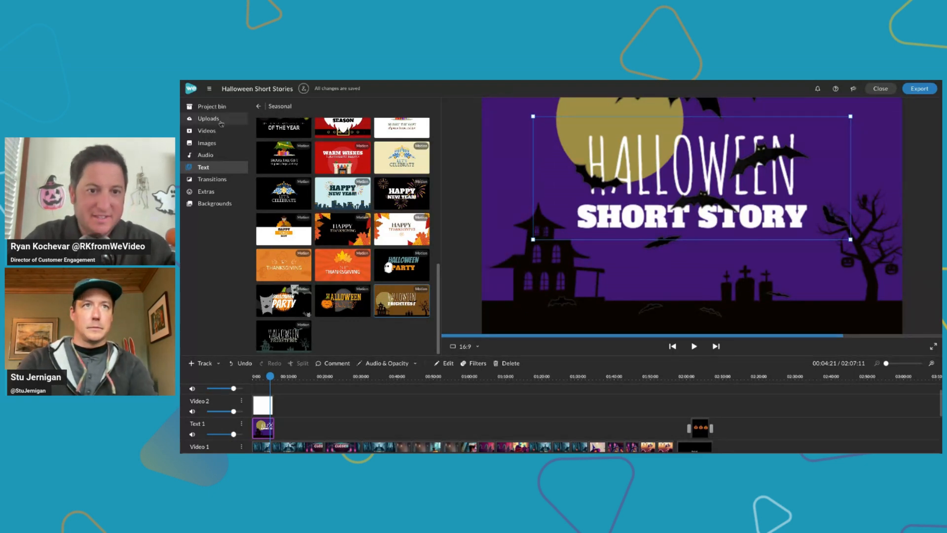
Search the stock videos for "haunted house" and browse the resulting clips
left_click(207, 130)
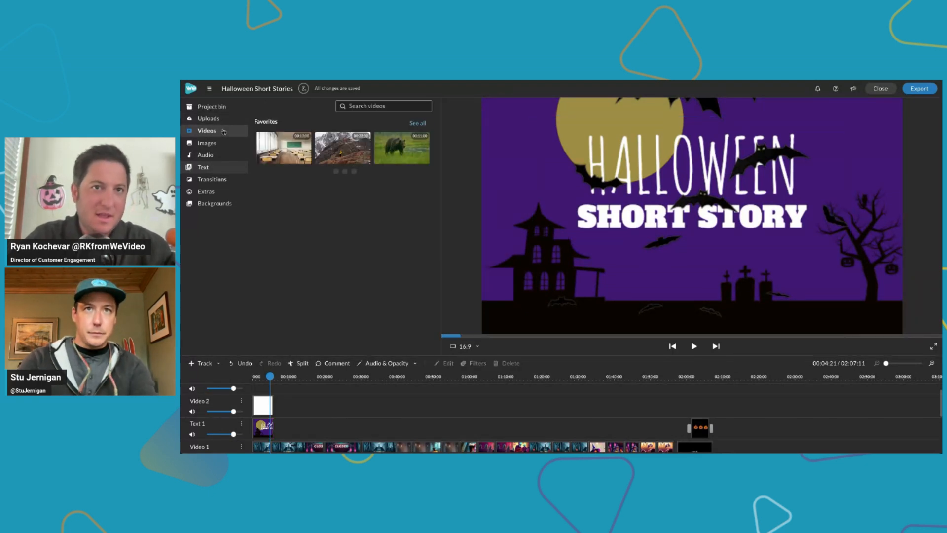
left_click(359, 106)
type("h")
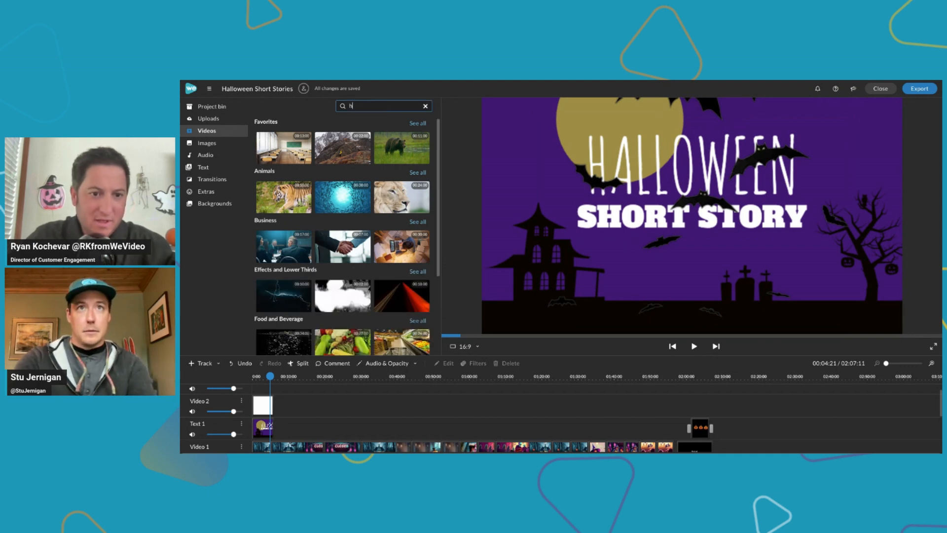
type("aunte")
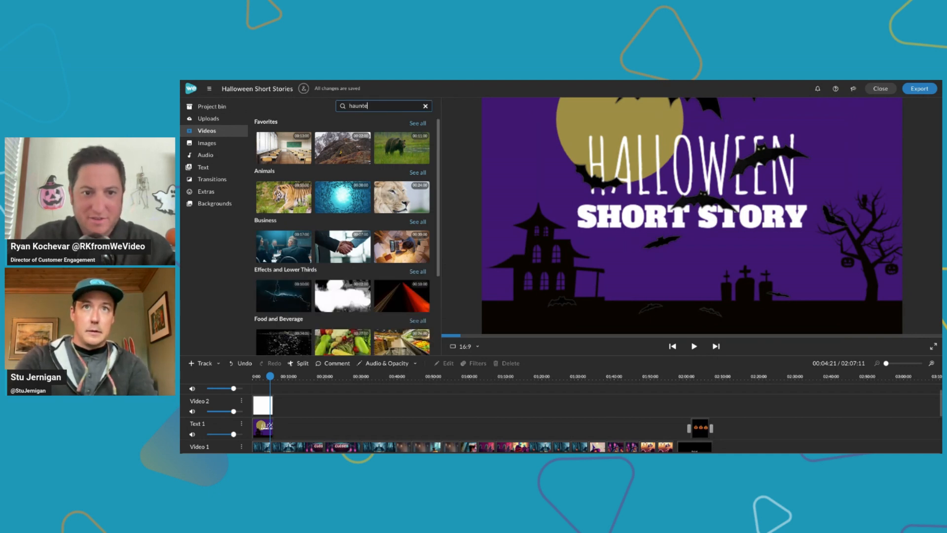
type("d house")
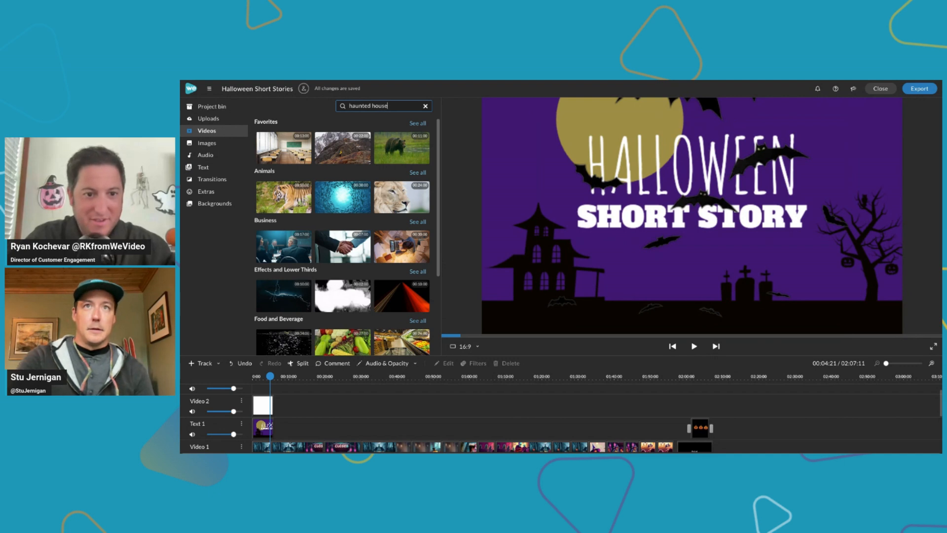
key("Return")
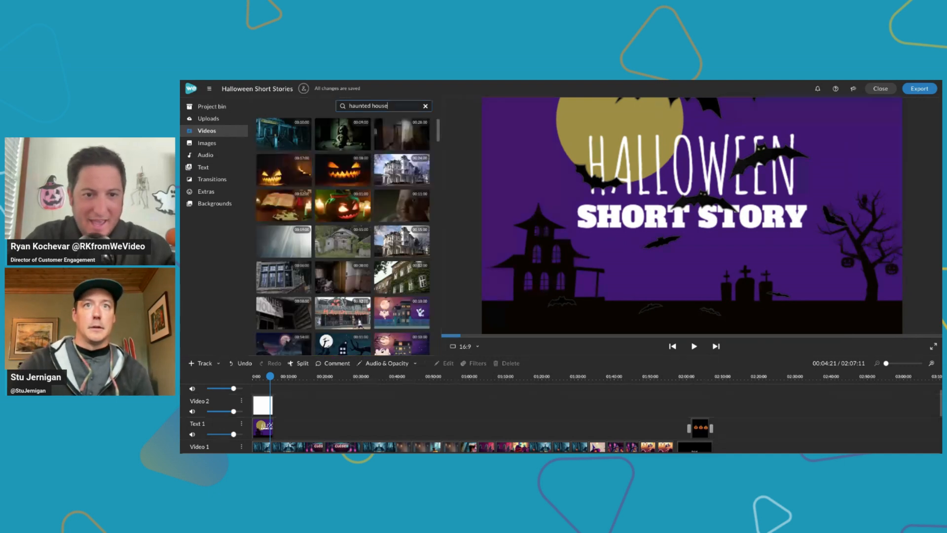
scroll(405, 272, "down", 2)
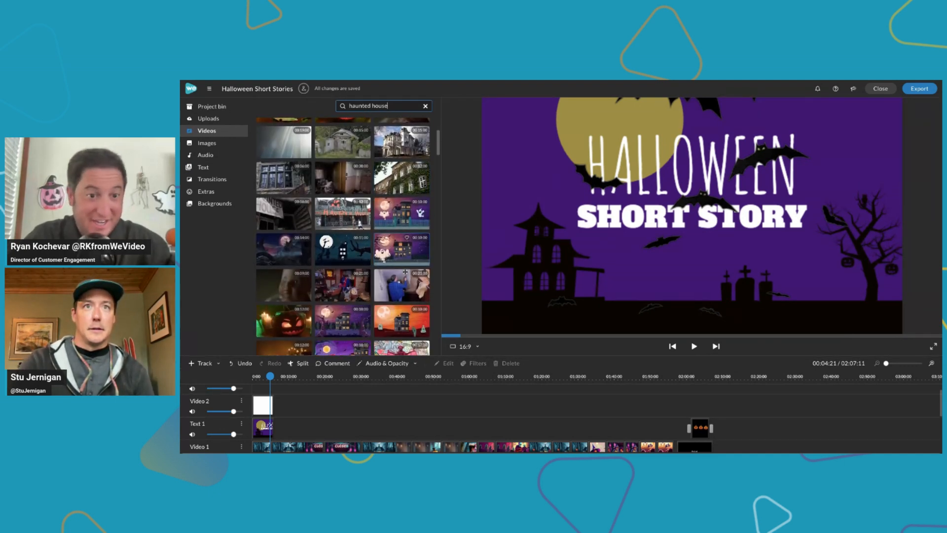
scroll(405, 272, "down", 2)
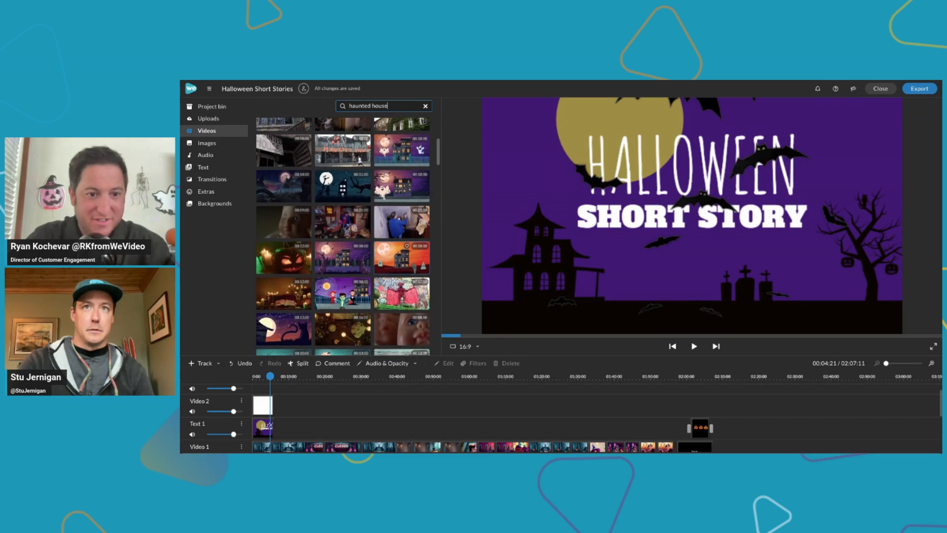
scroll(405, 272, "down", 1)
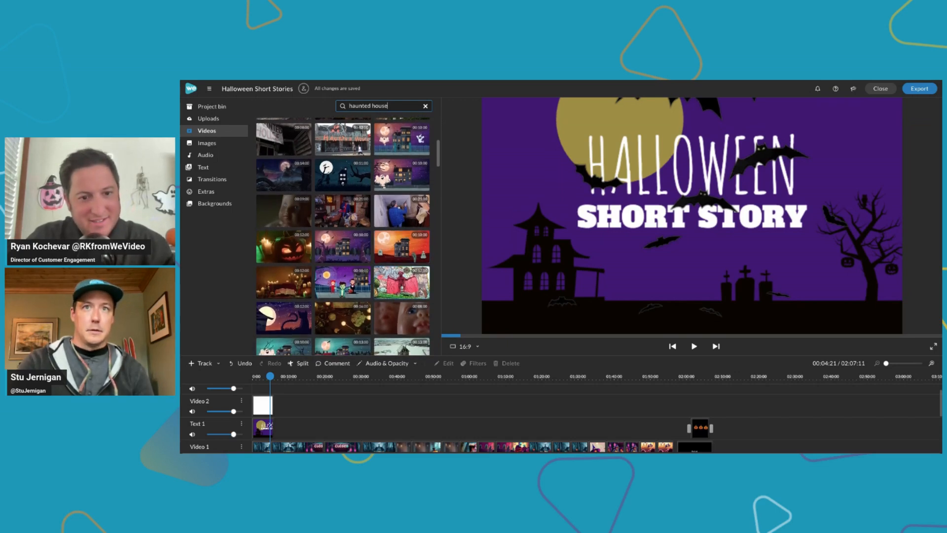
scroll(405, 272, "down", 1)
scroll(343, 235, "down", 3)
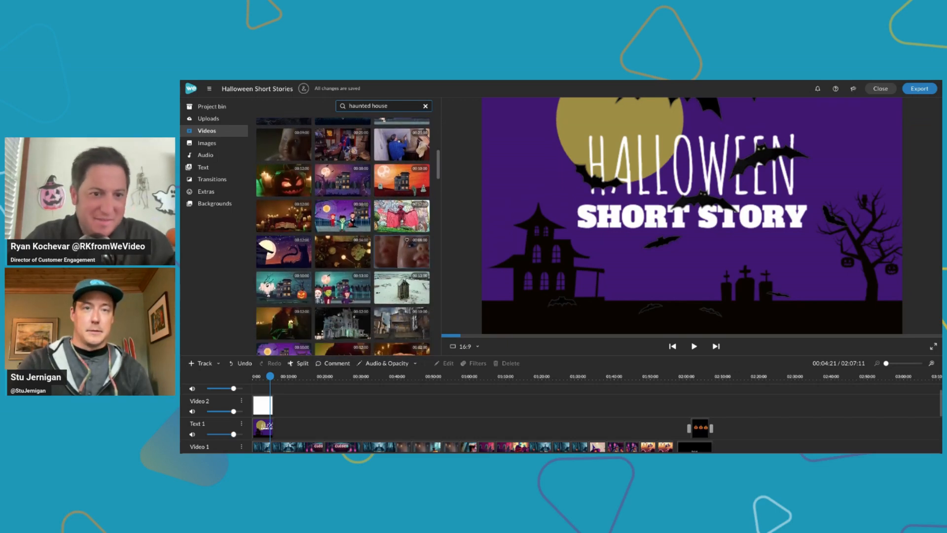
scroll(343, 236, "down", 3)
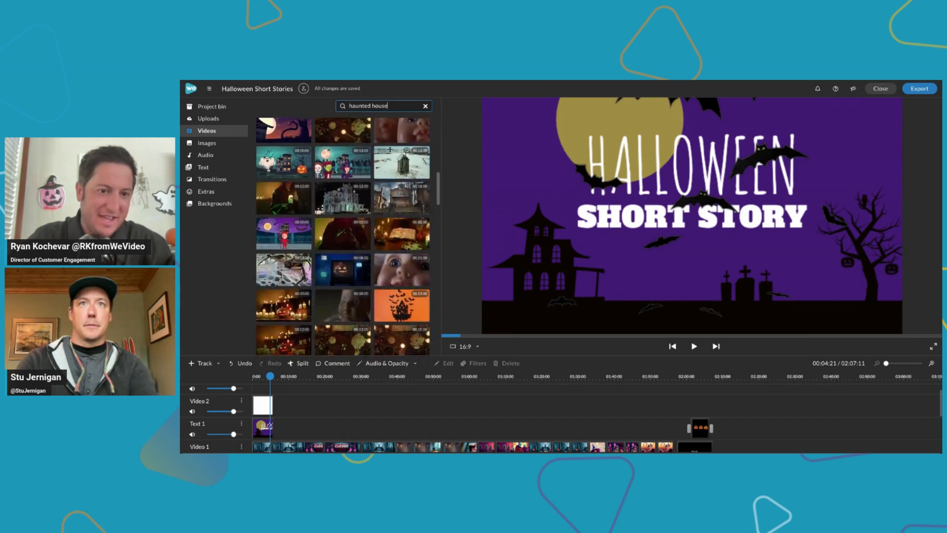
Search the stock videos for "halloween animation" and preview the orange and the purple pumpkin background clips
triple_click(390, 106)
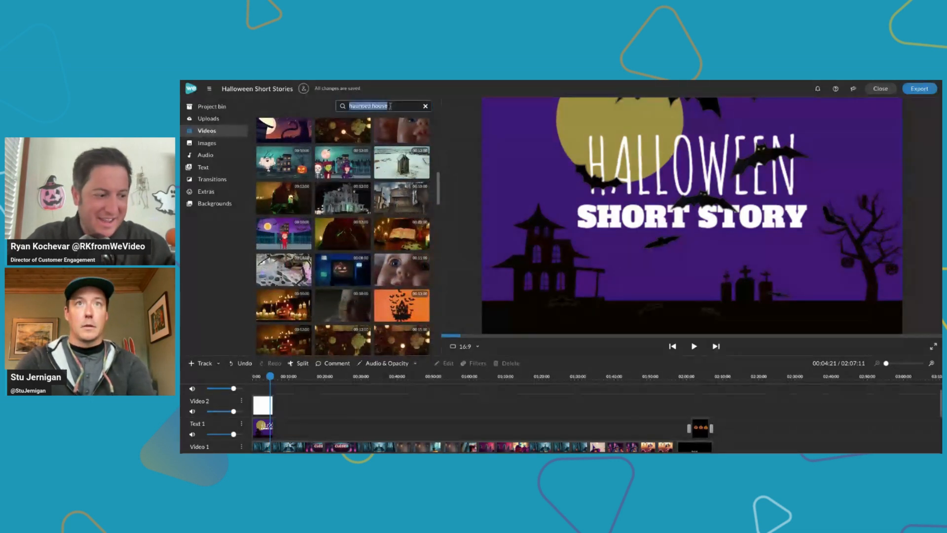
type("halloween an")
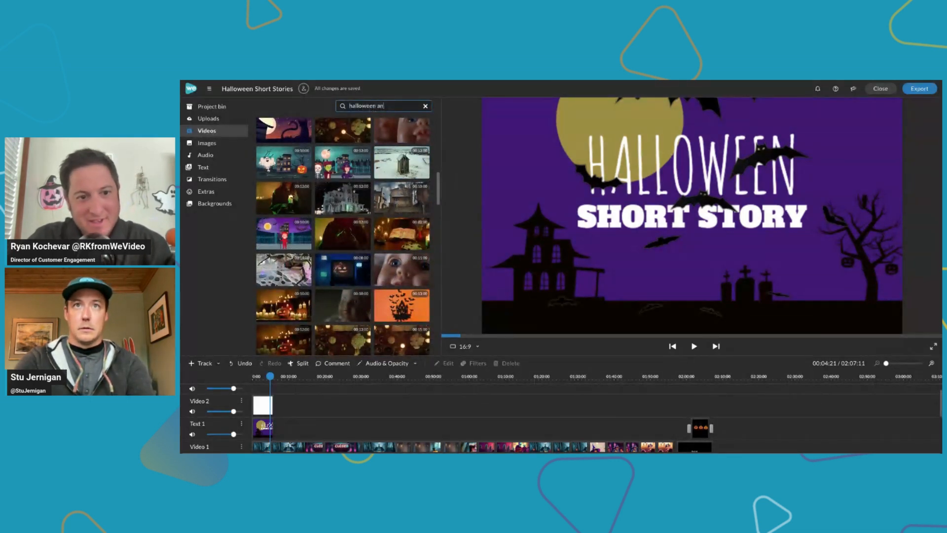
type("imation")
key("Return")
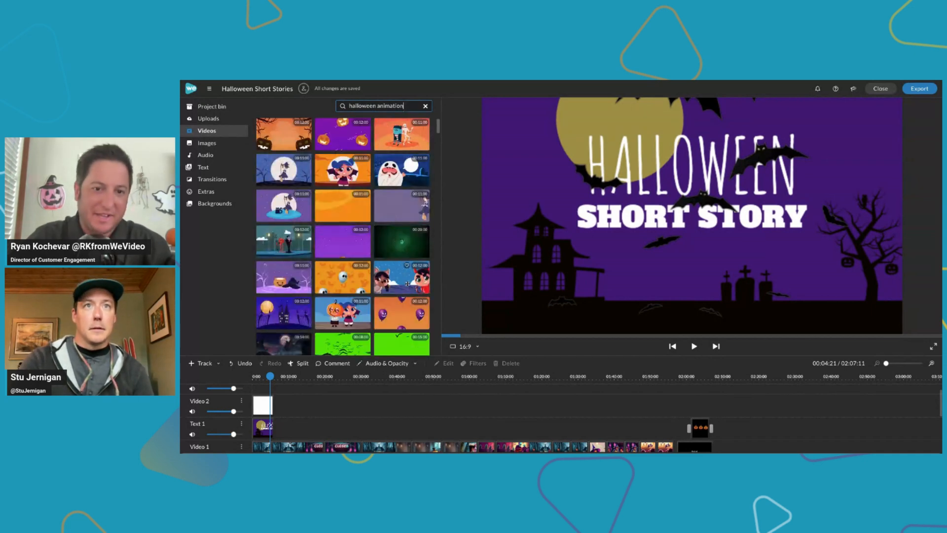
left_click(290, 142)
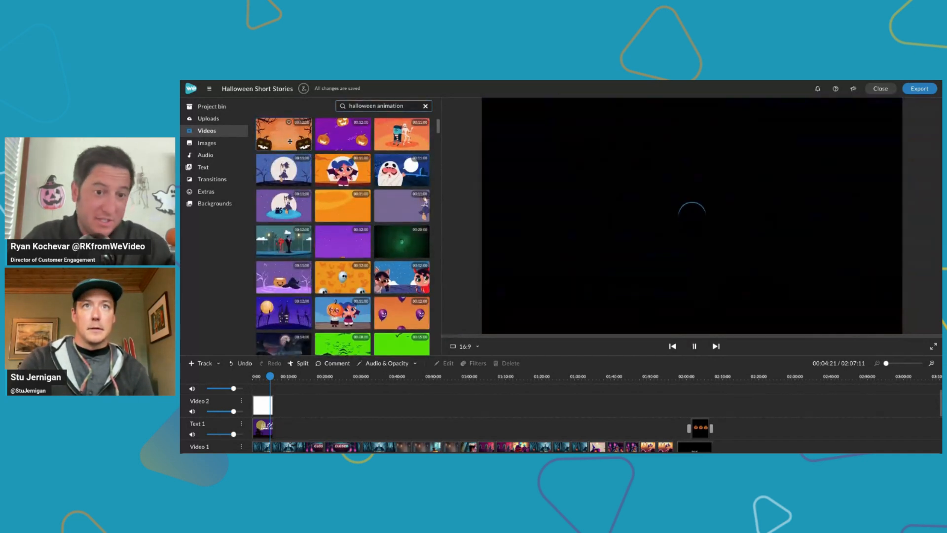
left_click(346, 142)
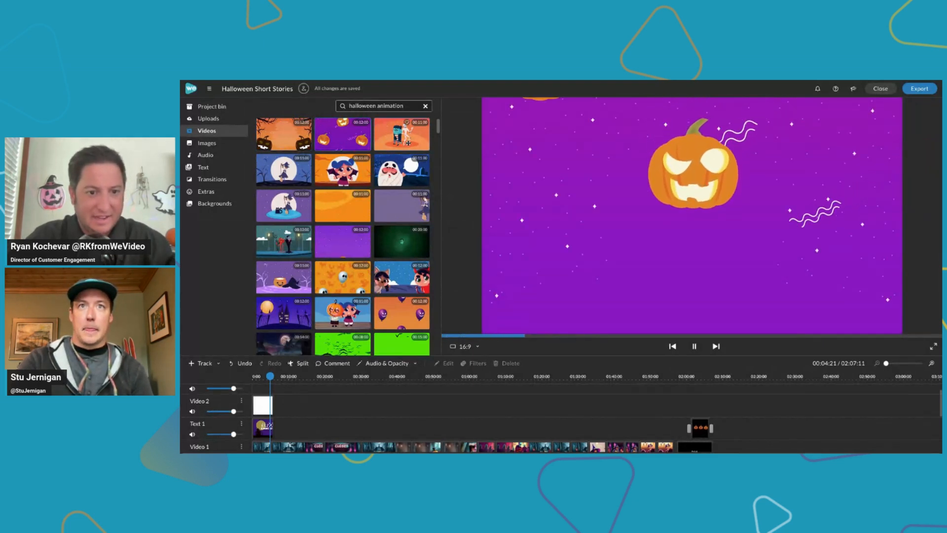
Preview the orange stock clip of Frankenstein's monster with the mummy and share it to the project
left_click(408, 143)
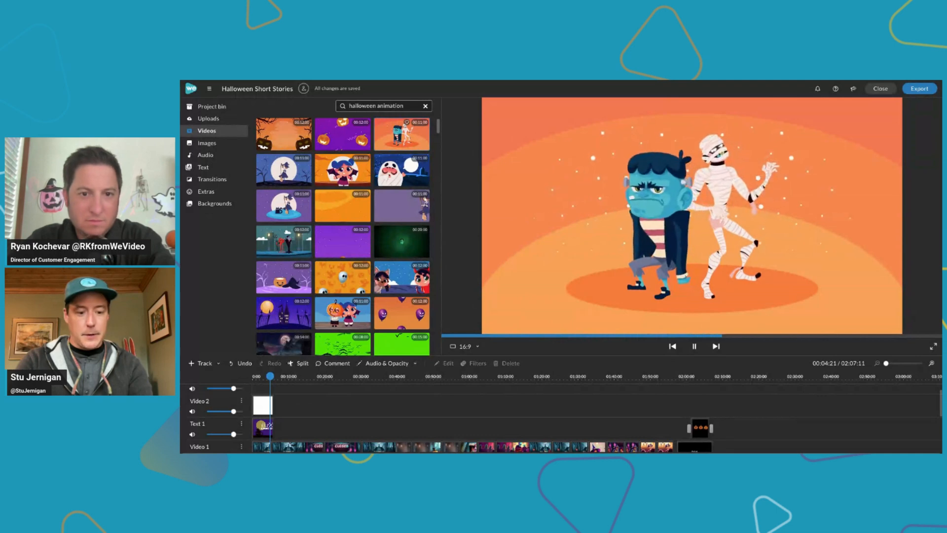
right_click(398, 139)
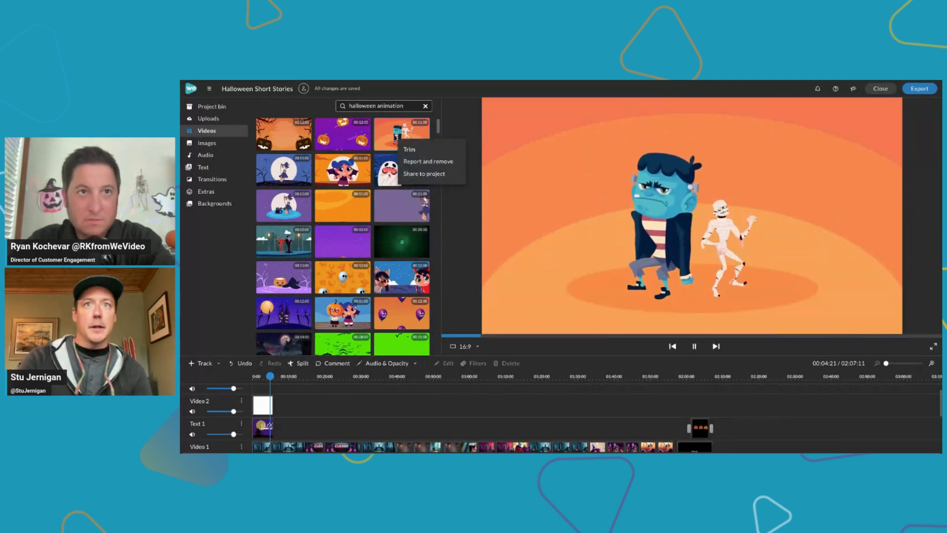
left_click(424, 174)
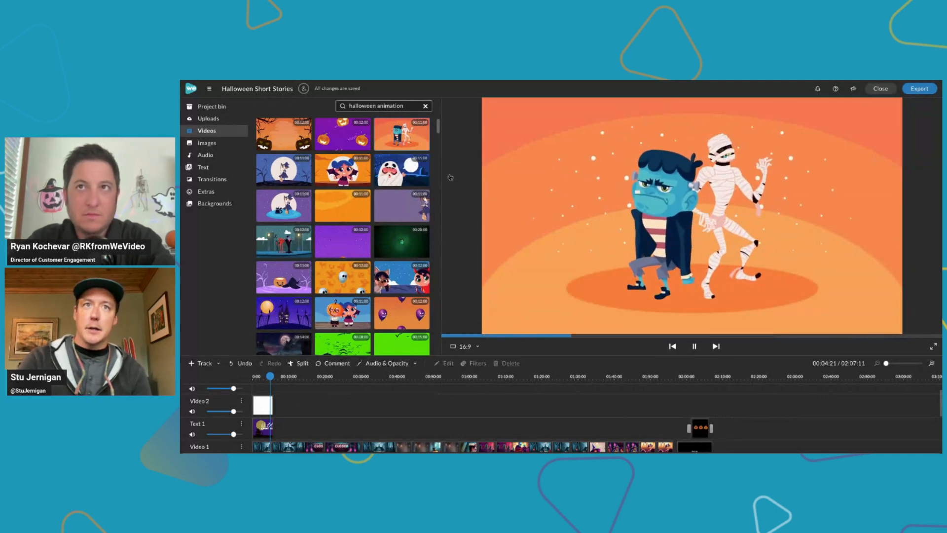
left_click(608, 288)
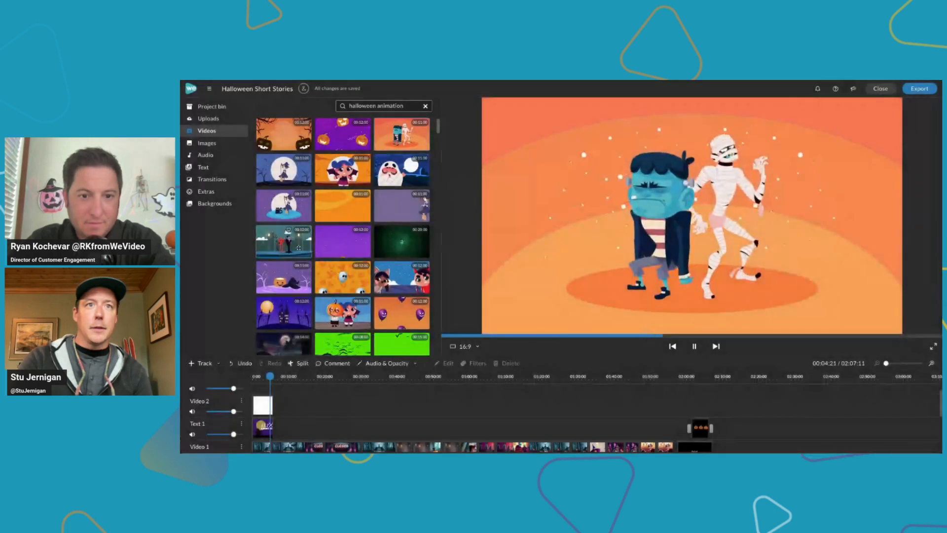
Preview the purple stock clip of the witch with a black cat and share it to the project
left_click(271, 218)
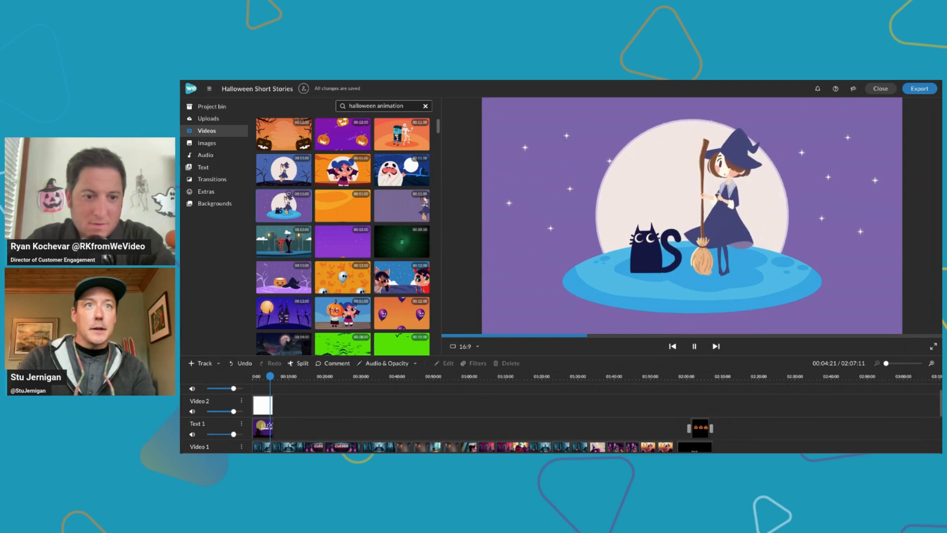
right_click(271, 215)
left_click(297, 248)
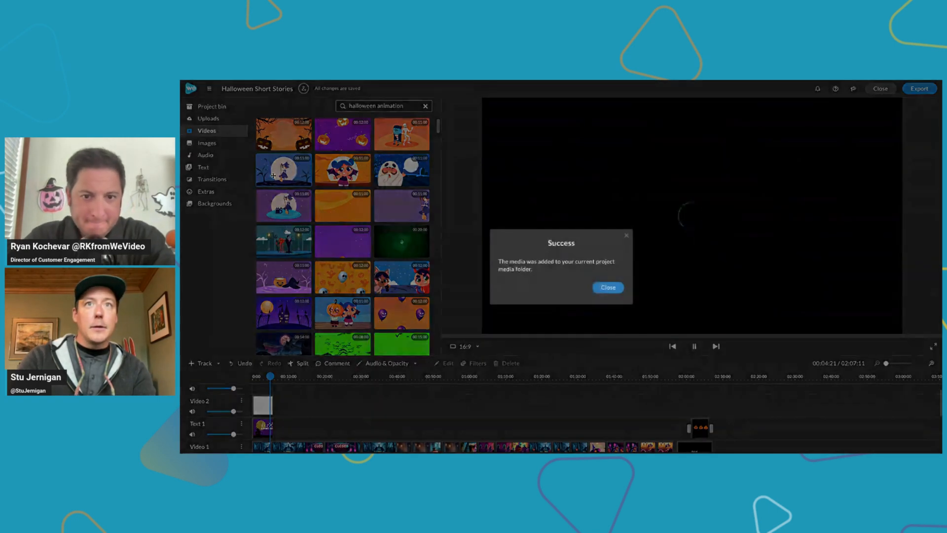
left_click(608, 288)
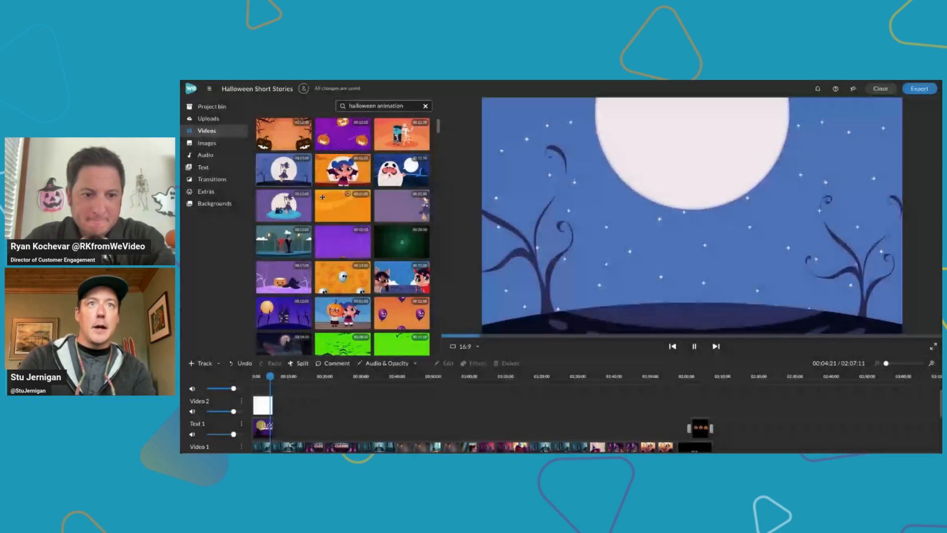
Share the blue moonlit witch clip to the project and check the shared clips in the project bin
right_click(282, 176)
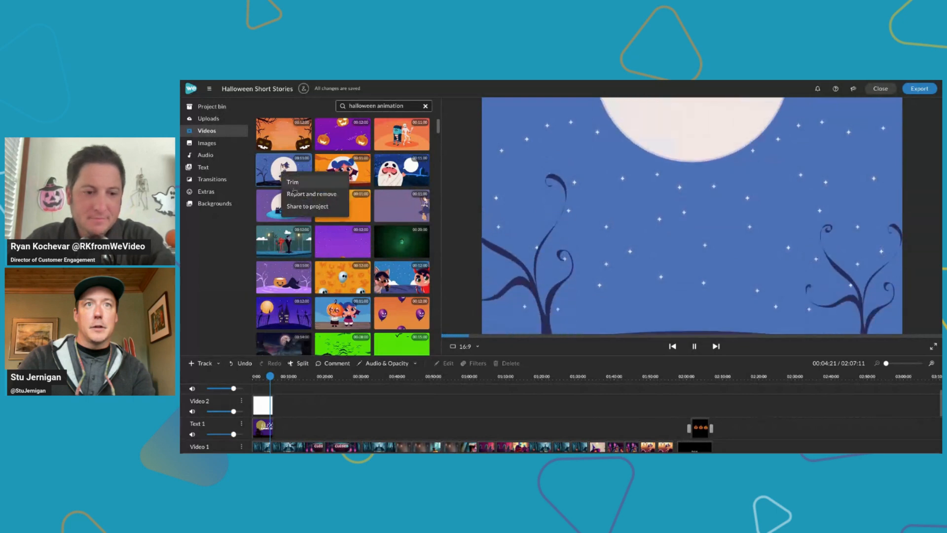
left_click(305, 207)
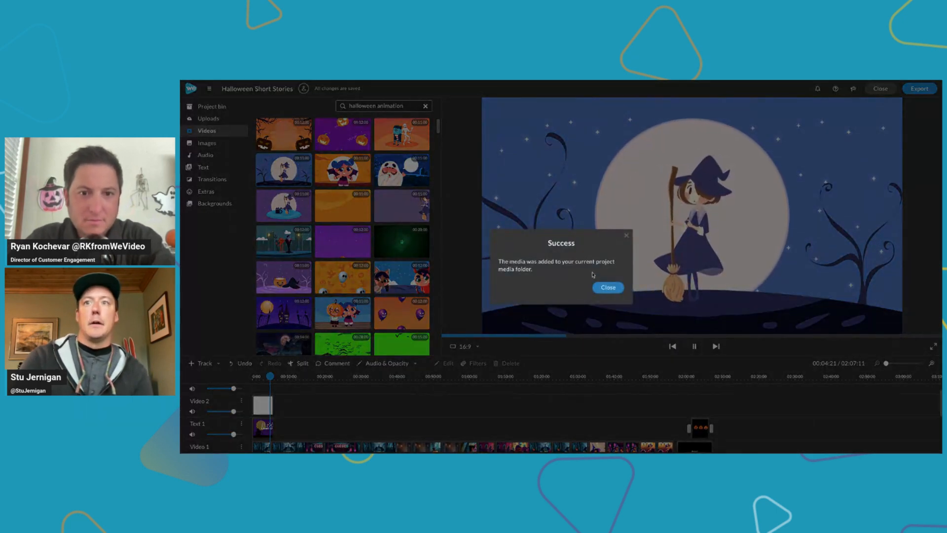
left_click(608, 287)
left_click(212, 107)
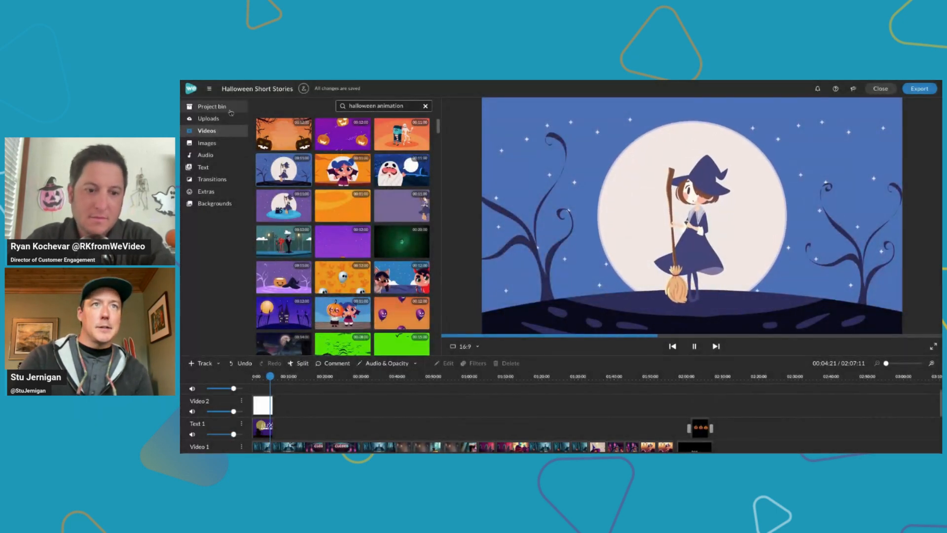
scroll(391, 284, "down", 4)
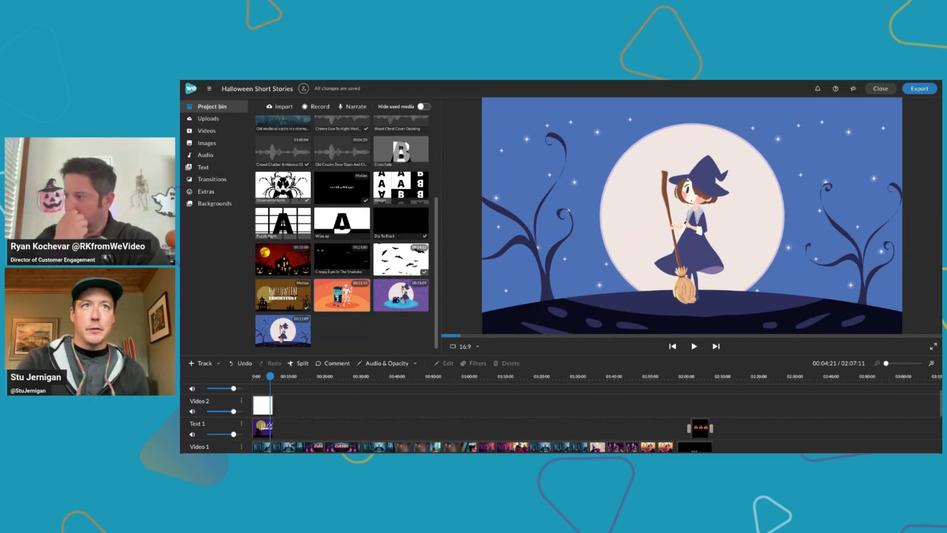
Search the stock videos for "halloween character" and browse the resulting clips
left_click(245, 130)
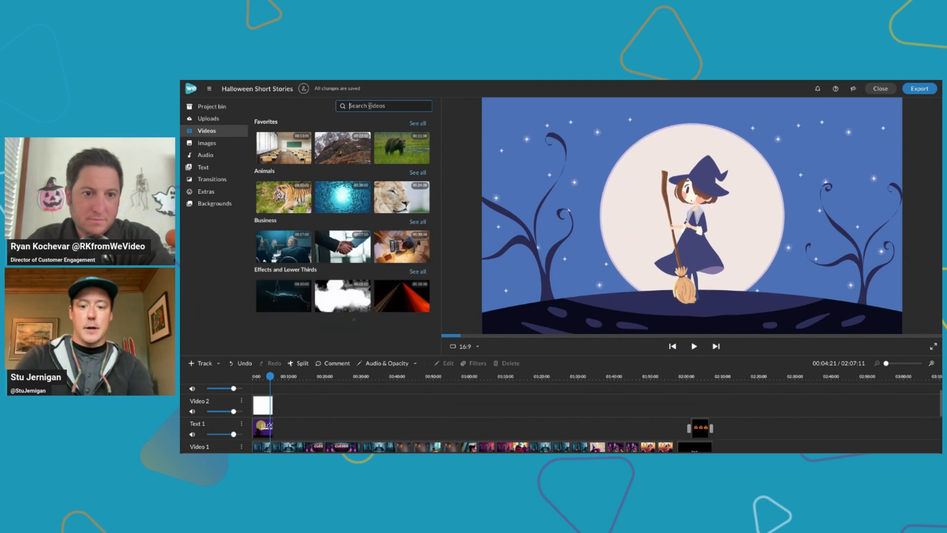
type("halloween character")
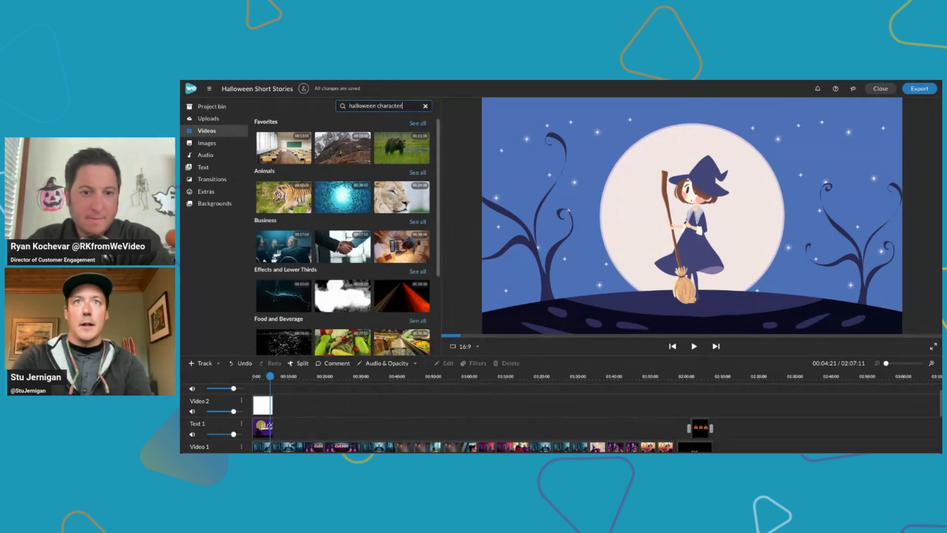
key("Return")
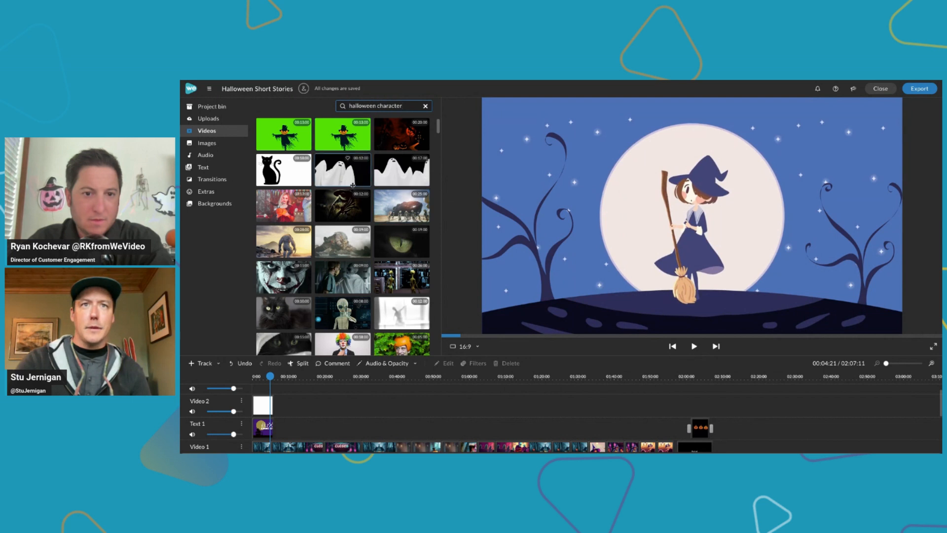
scroll(407, 234, "down", 5)
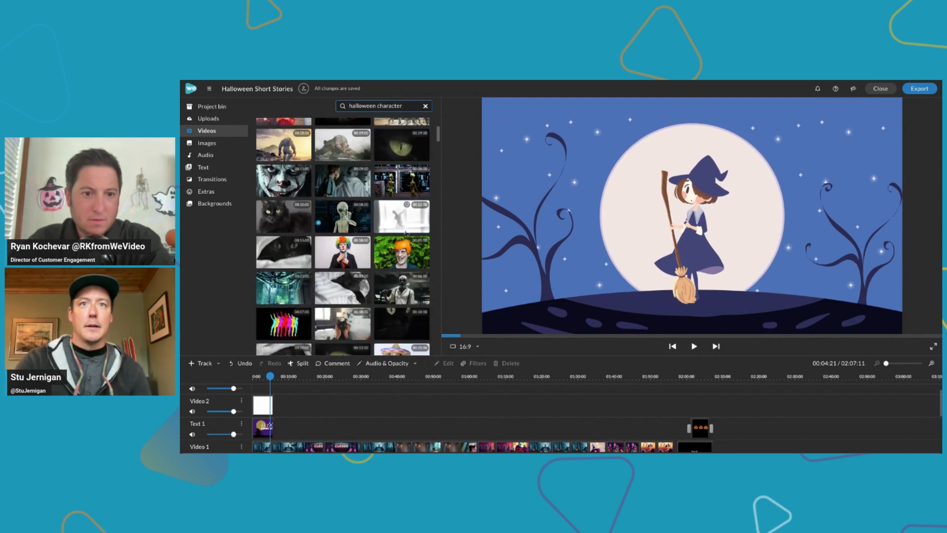
scroll(406, 233, "down", 10)
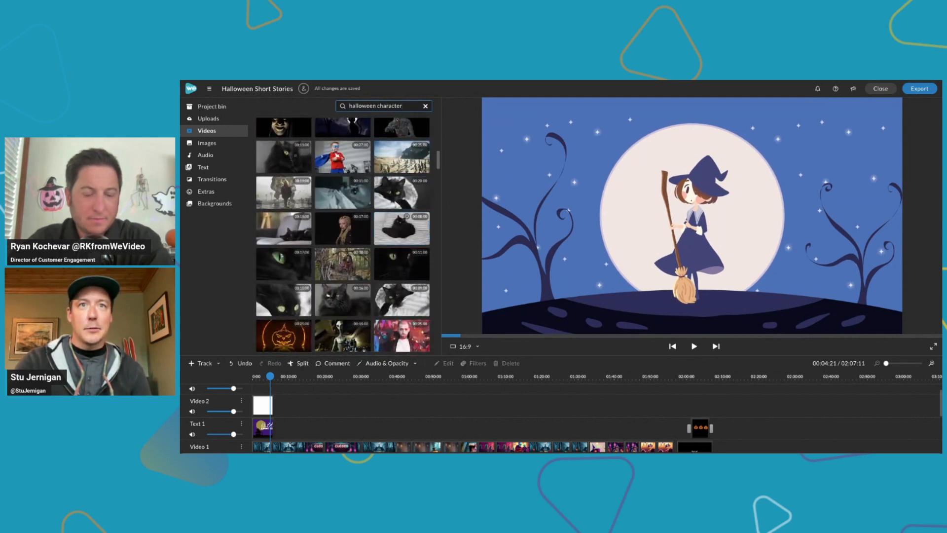
scroll(344, 236, "down", 10)
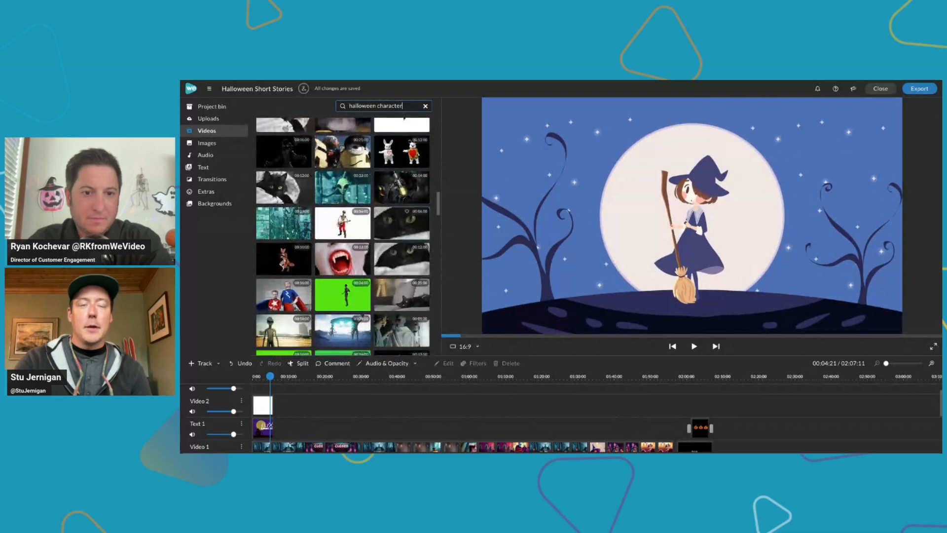
scroll(301, 142, "up", 20)
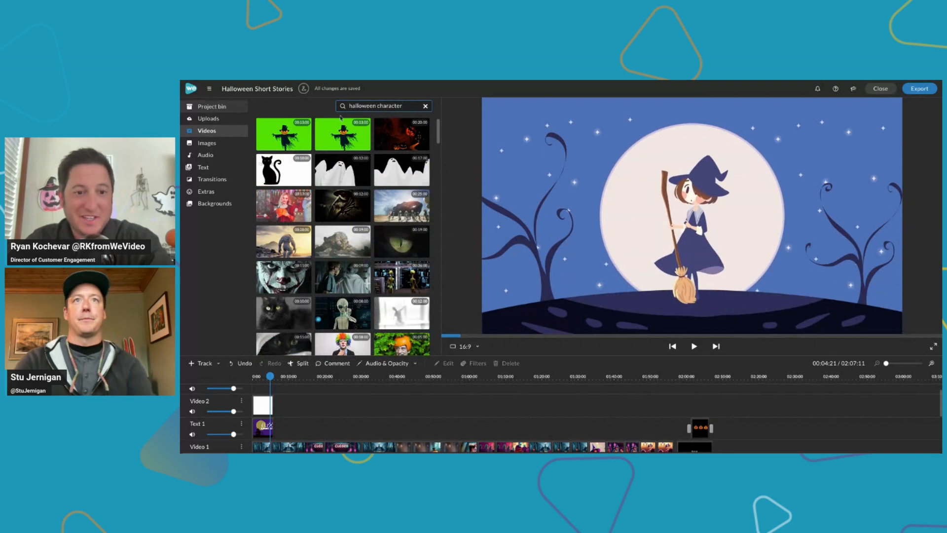
Preview the green-screen pumpkin scarecrow clip and clear the stock video search
left_click(284, 134)
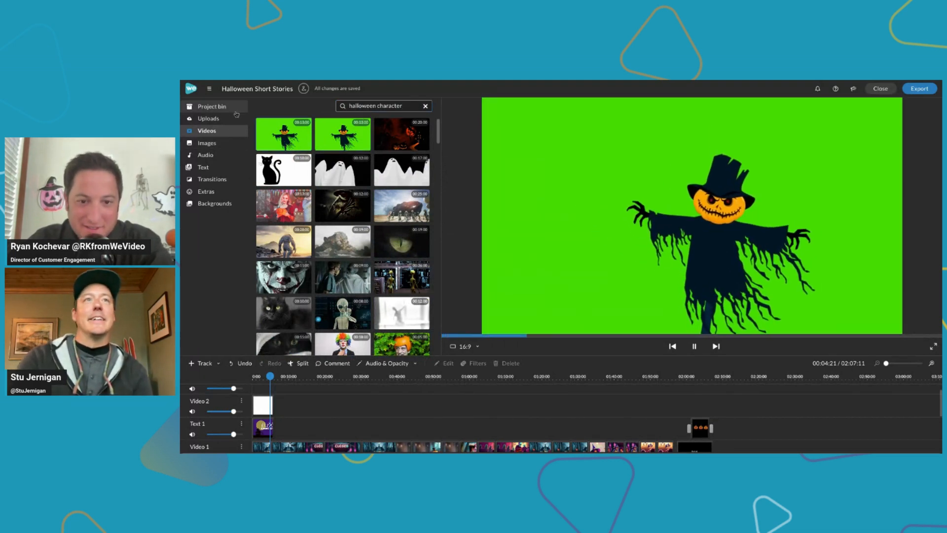
left_click(424, 105)
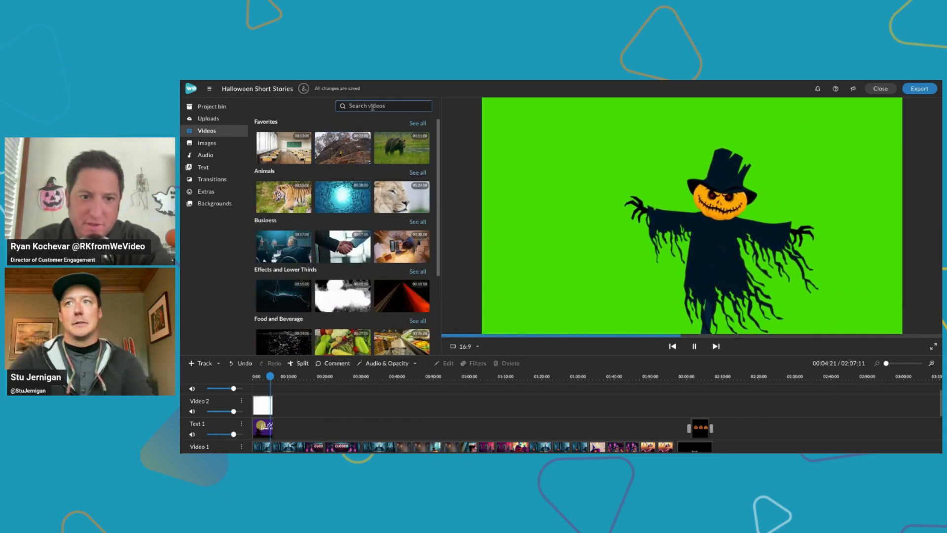
scroll(371, 414, "up", 2)
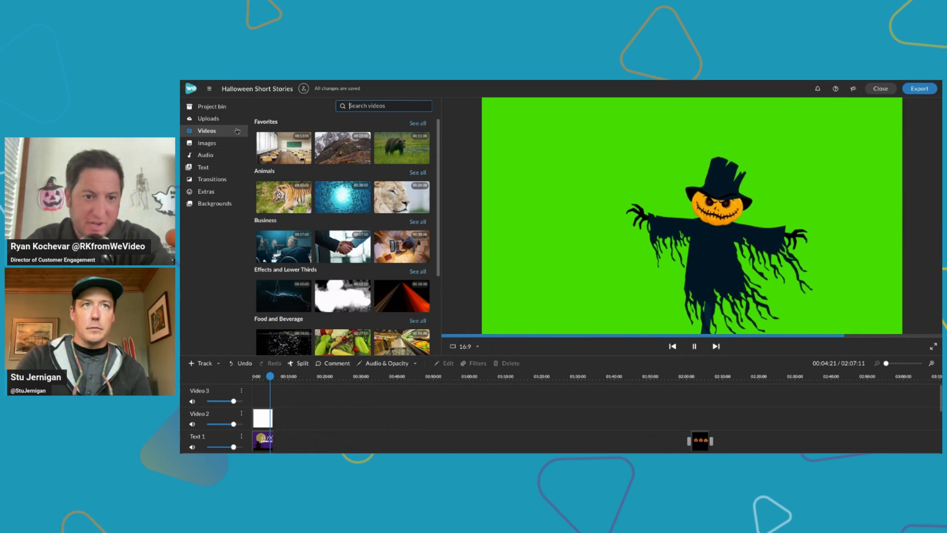
Search the stock videos for "halloween character" and place the green-screen scarecrow clip on the Video 2 track at about 13 seconds
left_click(357, 106)
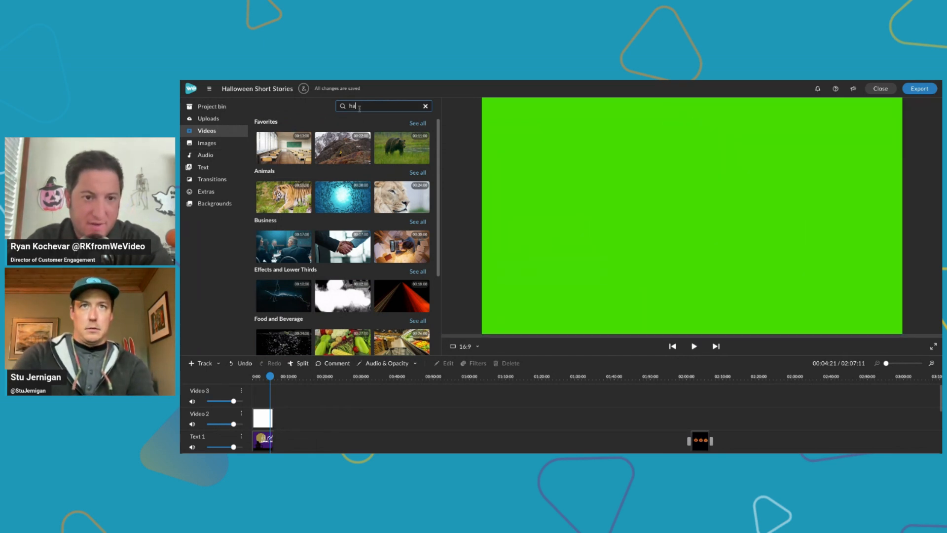
type("halloween characte")
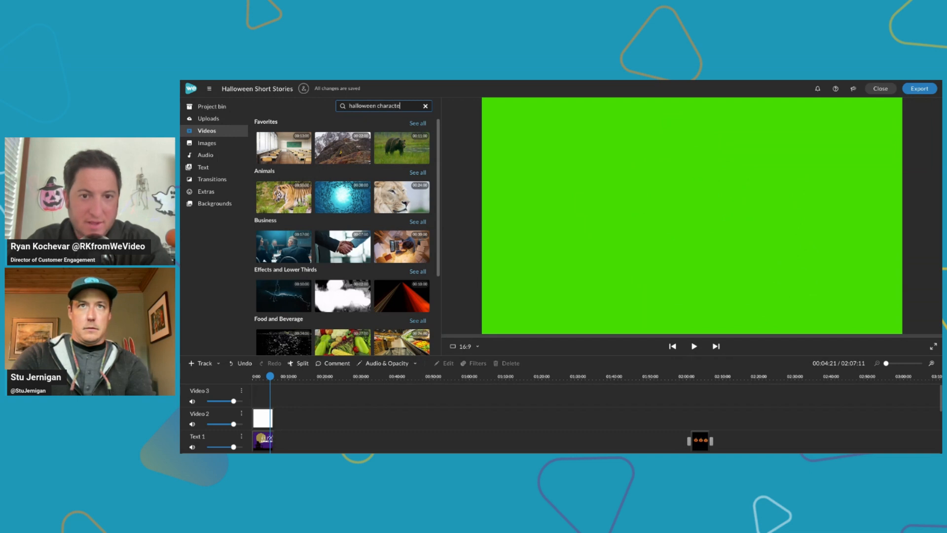
type("r")
key("Return")
left_click(282, 137)
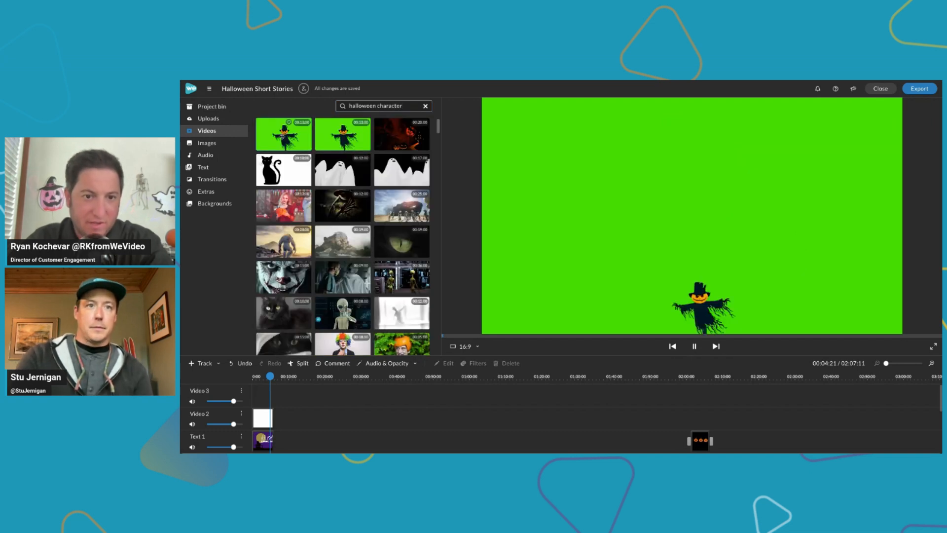
left_click_drag(284, 136, 308, 414)
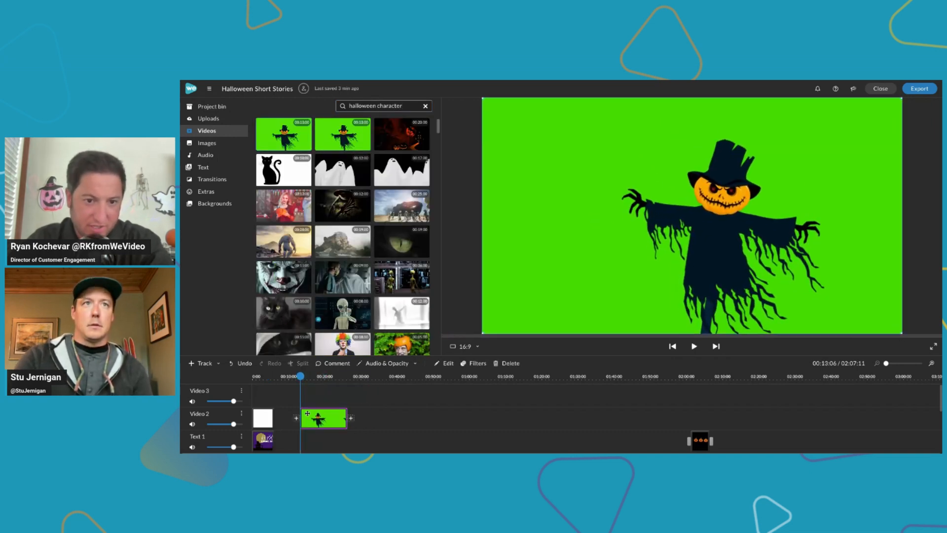
Search the stock videos for "haunted house" and browse the resulting clips
triple_click(369, 106)
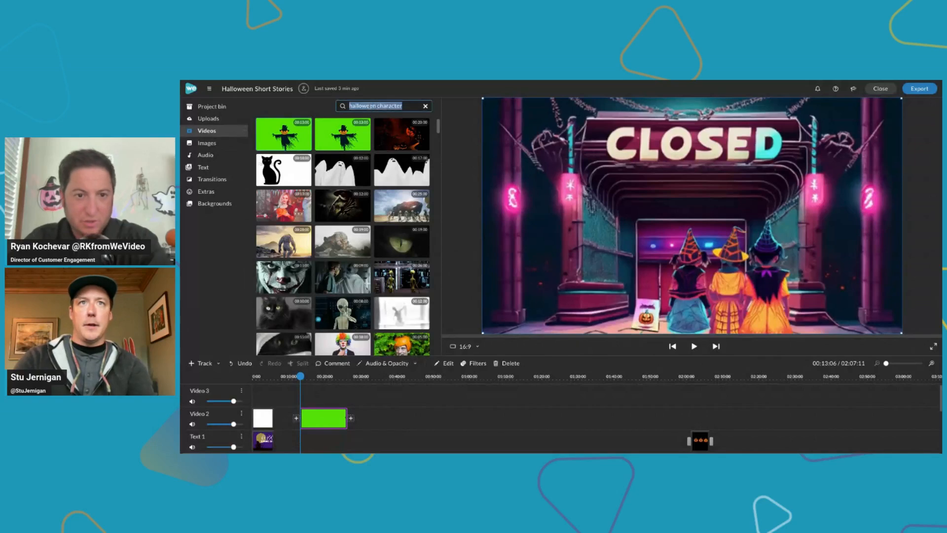
type("haunted hou")
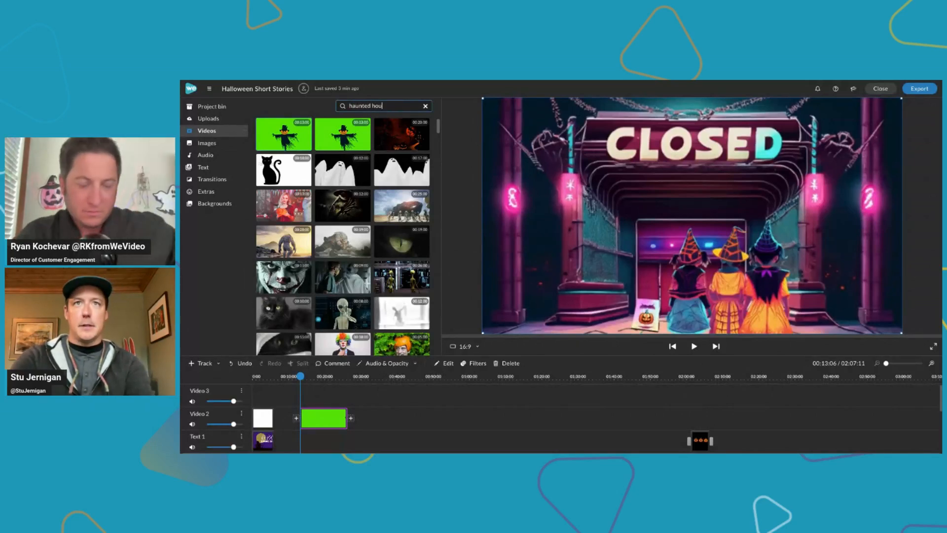
type("se")
key("Return")
scroll(343, 235, "down", 3)
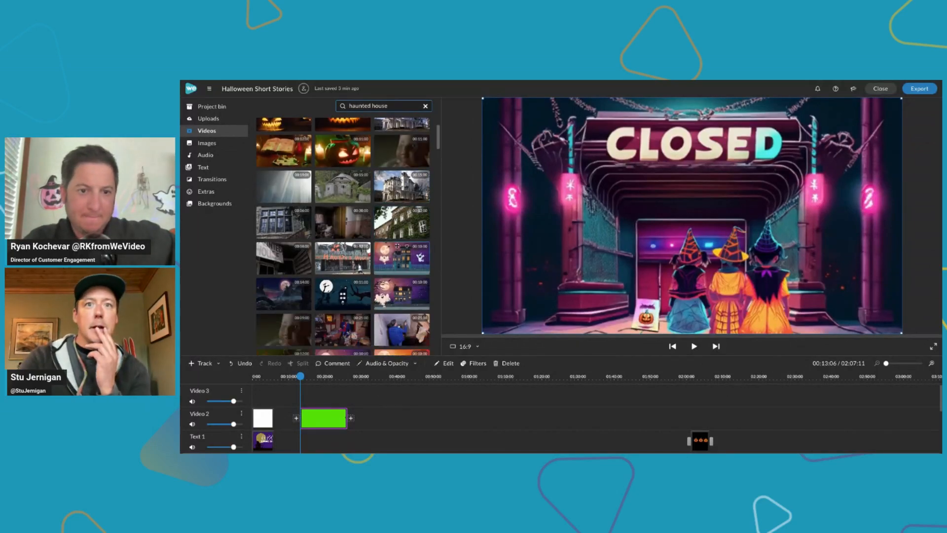
scroll(289, 211, "down", 2)
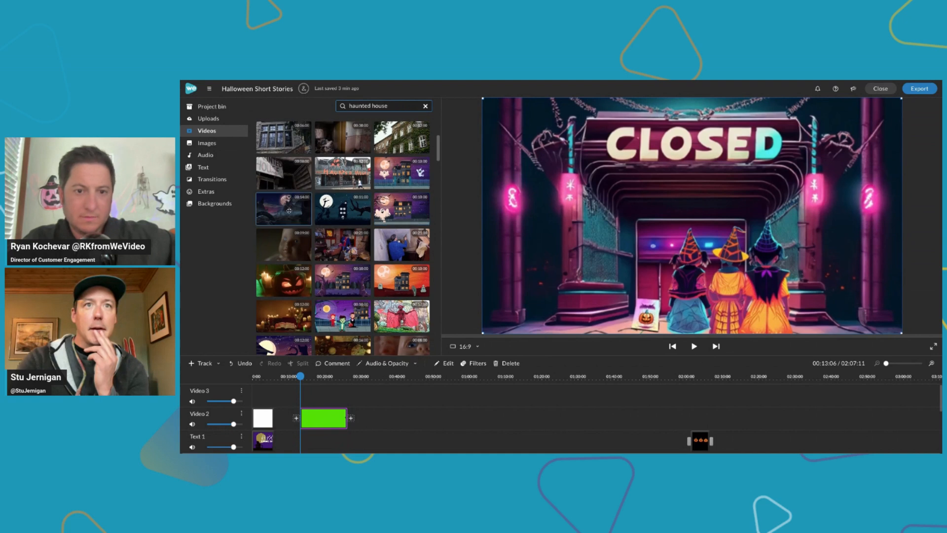
Preview the moonlit haunted house clip with the owl and place it on the Text 1 track beneath the scarecrow clip
left_click(289, 210)
left_click(352, 212)
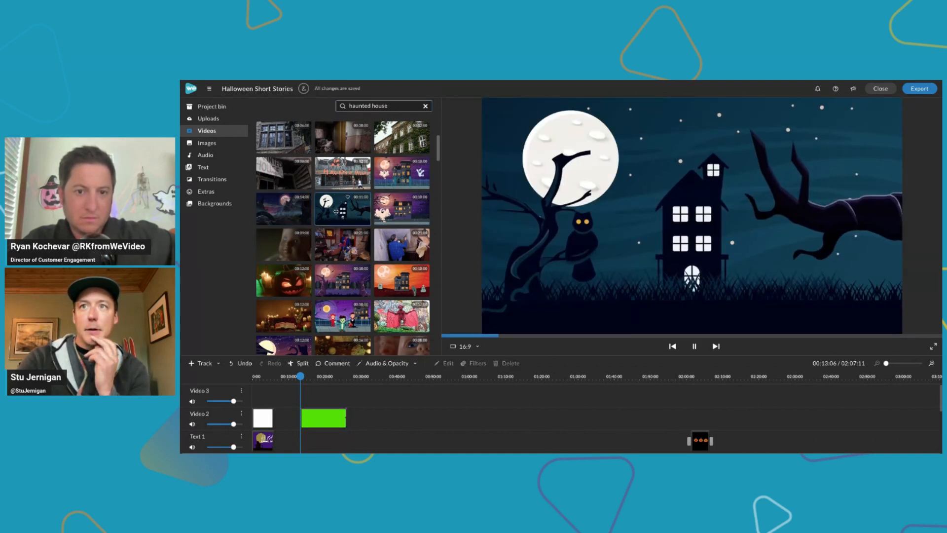
left_click_drag(336, 211, 308, 438)
scroll(307, 438, "down", 1)
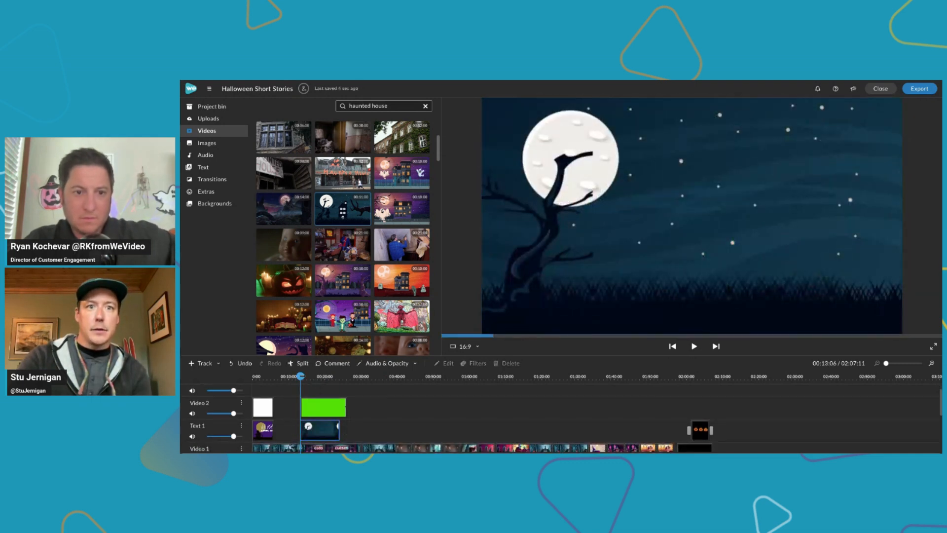
Check the scarecrow over the haunted house background and view the scarecrow clip's color keying settings
left_click(308, 434)
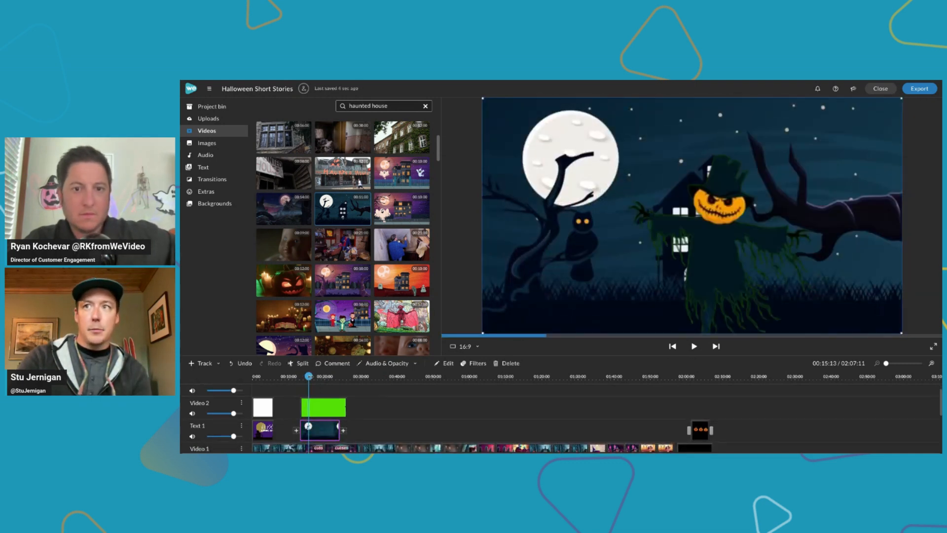
double_click(324, 404)
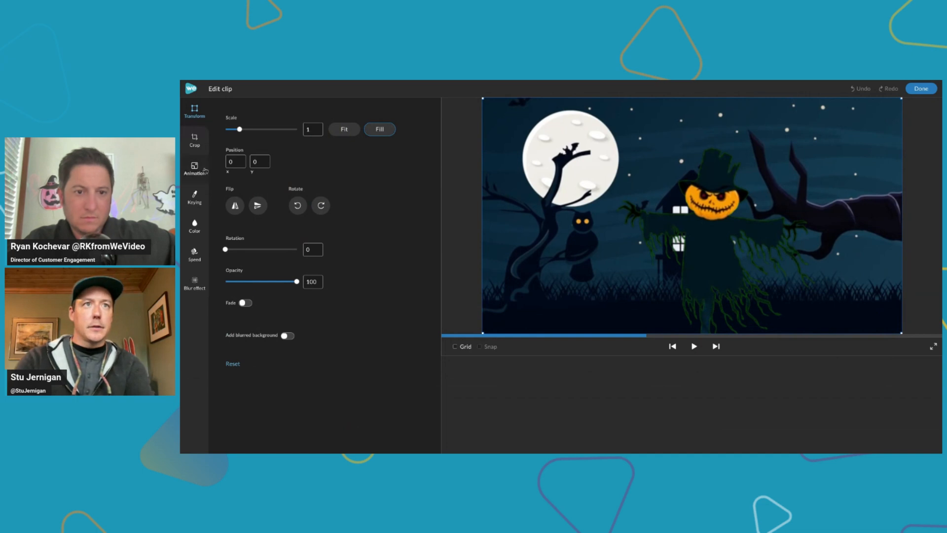
left_click(202, 197)
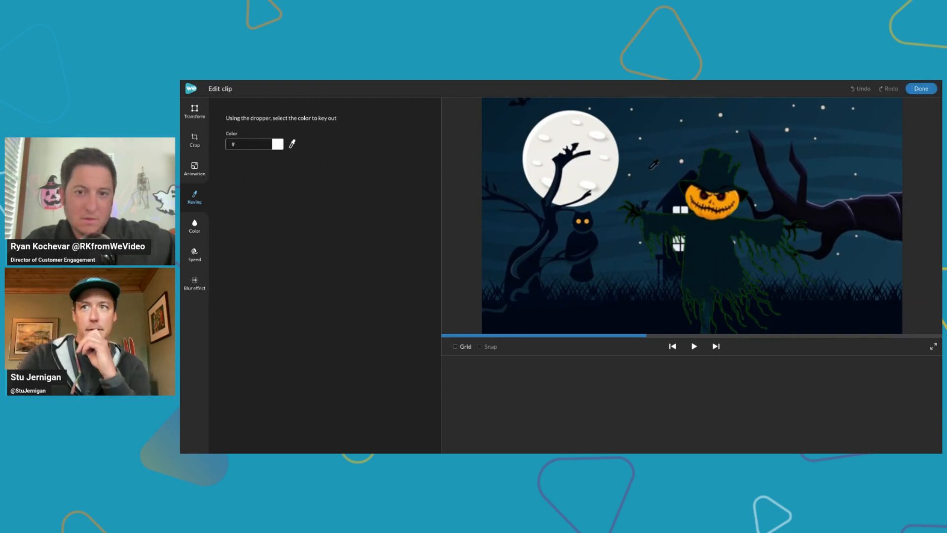
left_click(919, 89)
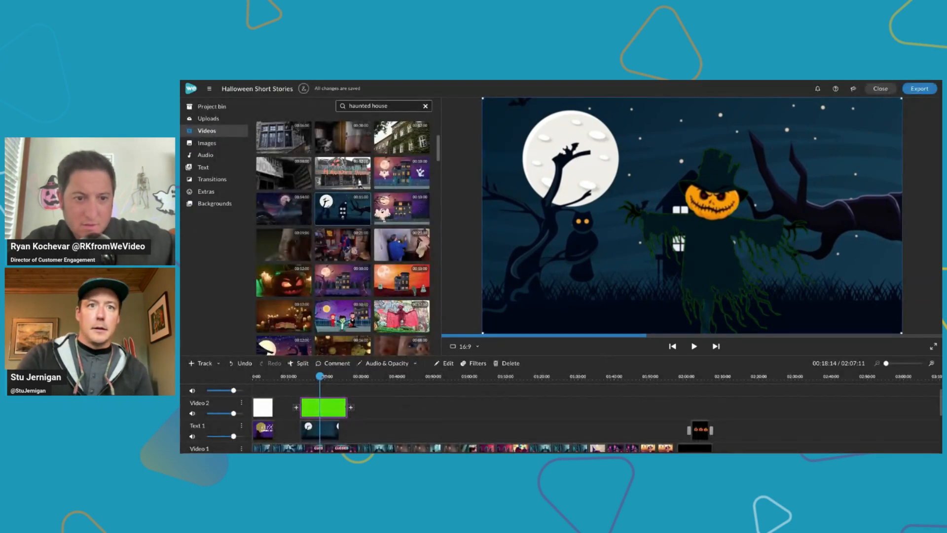
Reposition the scarecrow toward the owl's side of the scene and trim its clip to end with the haunted house clip at about 24 seconds
left_click_drag(309, 376, 312, 376)
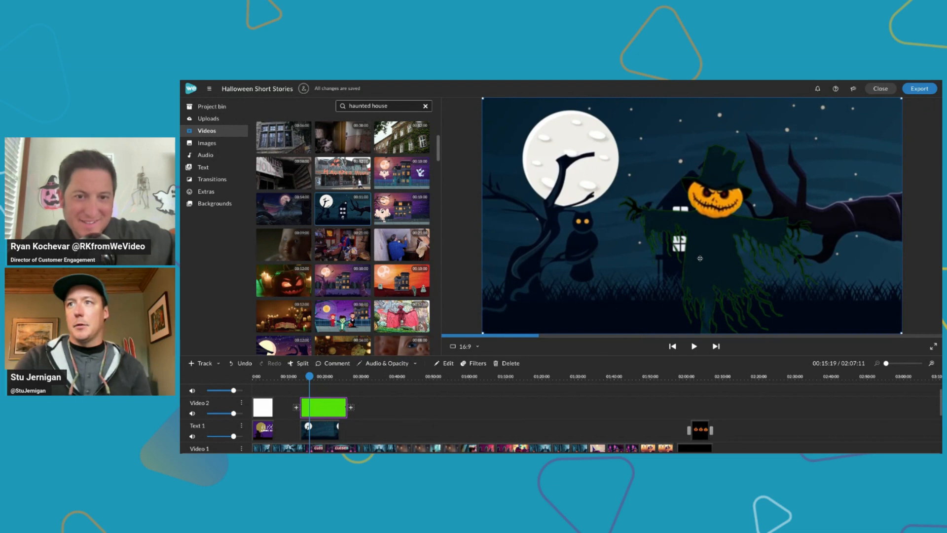
left_click_drag(700, 258, 628, 255)
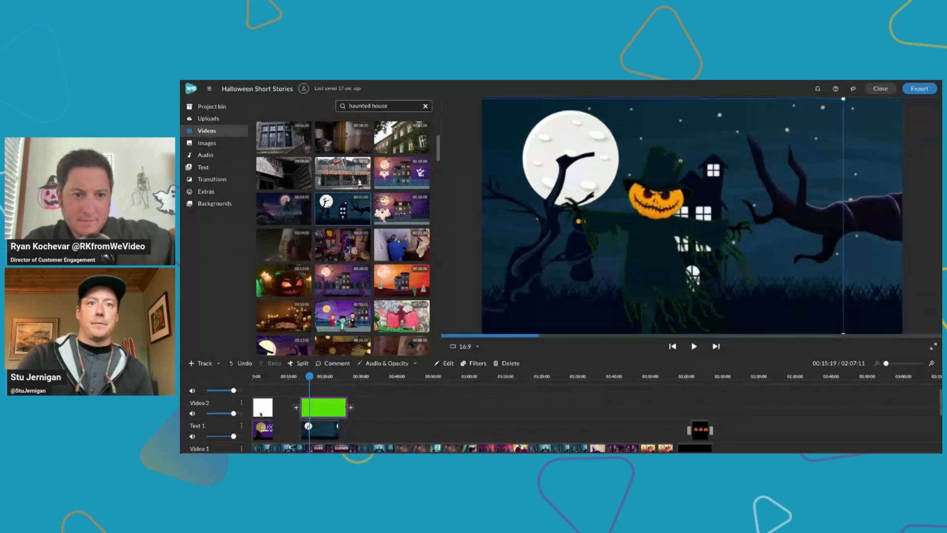
left_click_drag(347, 405, 338, 402)
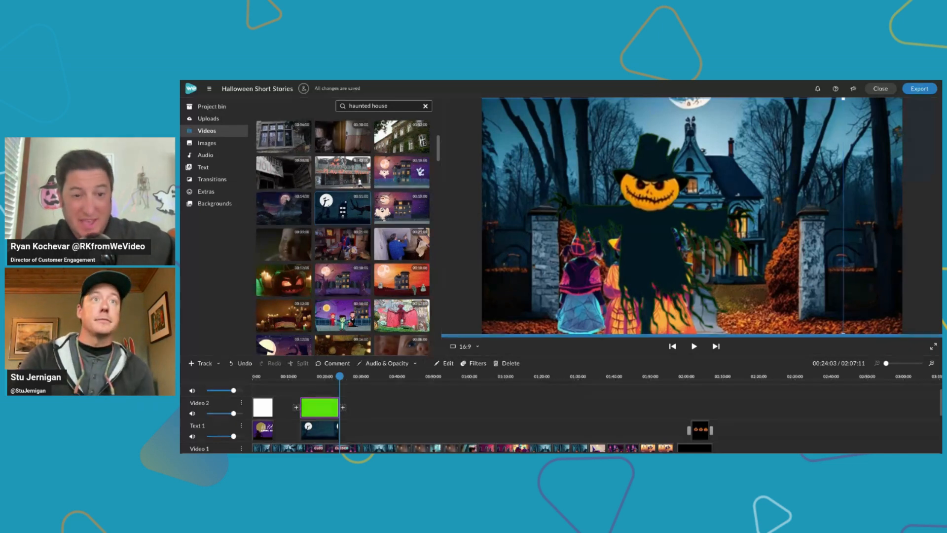
View the media import options in the project bin and look through the clips collected there
scroll(343, 237, "down", 1)
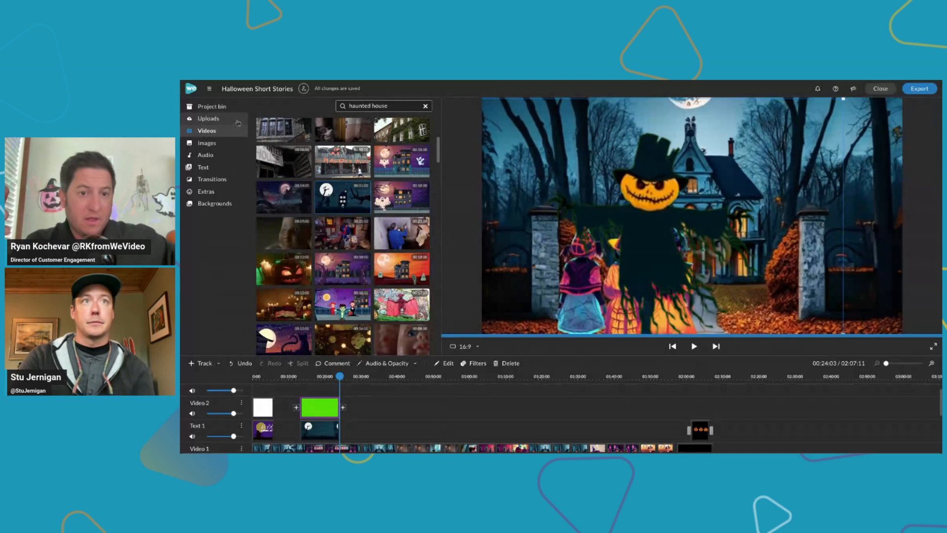
left_click(237, 112)
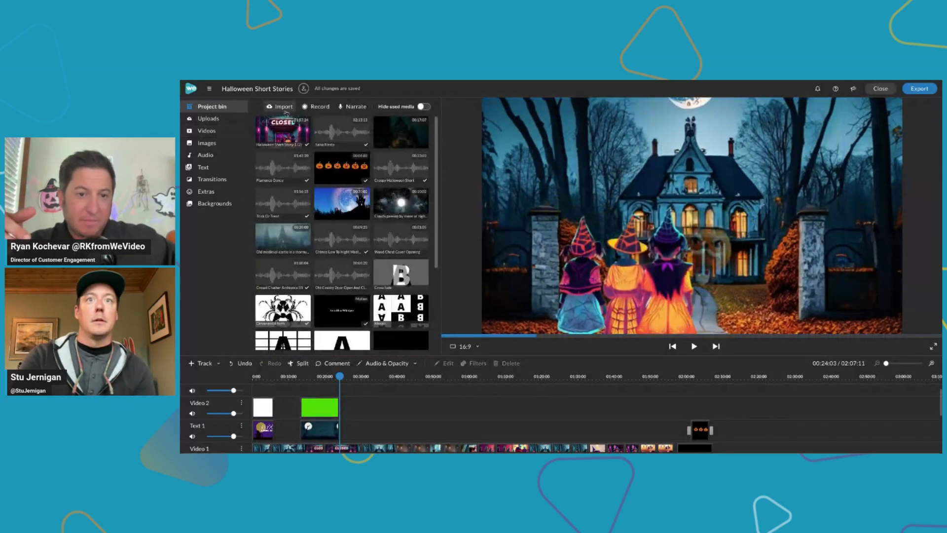
left_click(283, 107)
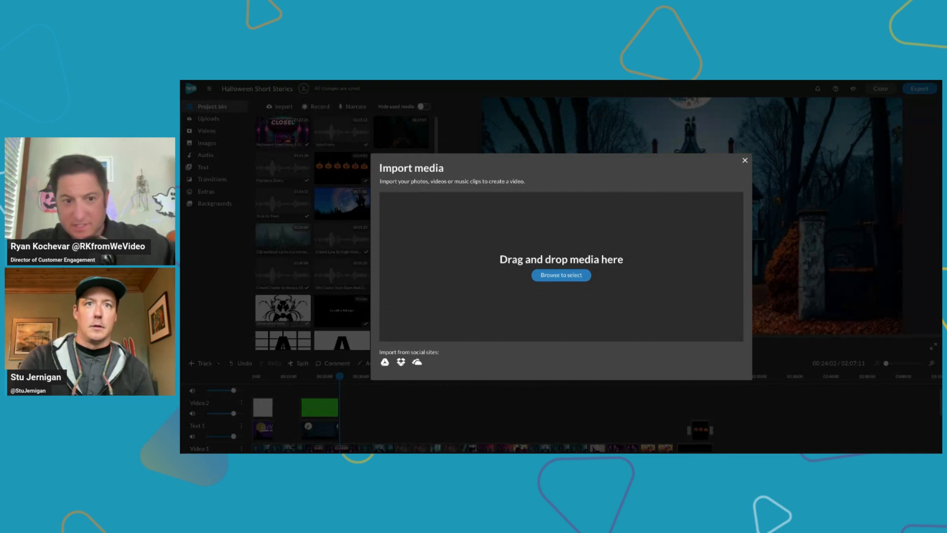
left_click(745, 160)
scroll(388, 303, "down", 3)
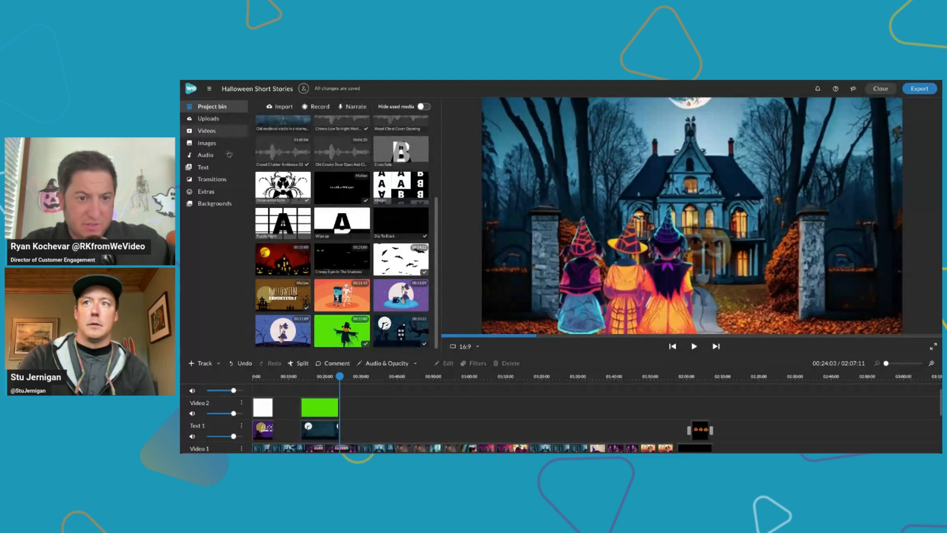
Show the audio levels on the timeline and examine the level keyframes on the audio tracks, including the Audio 3 clip at about 1:40
left_click(318, 377)
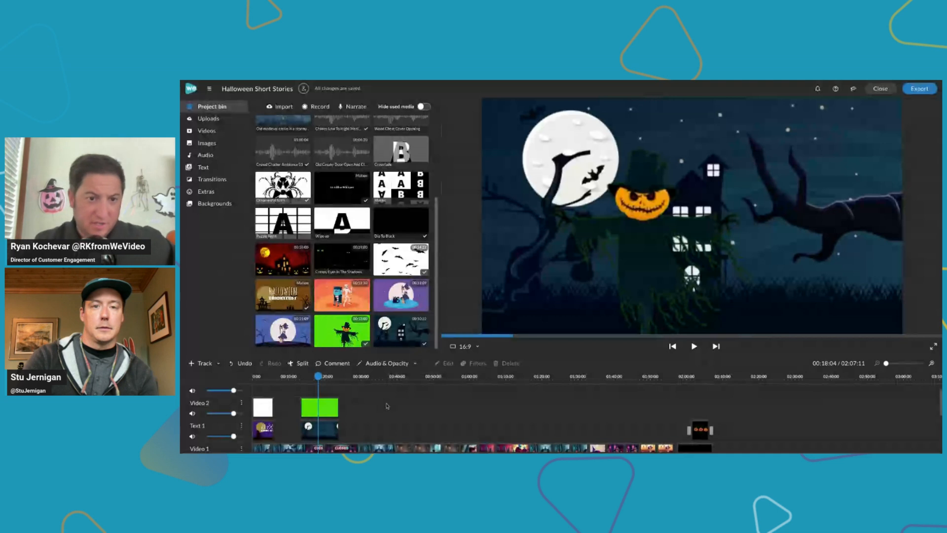
scroll(387, 406, "down", 2)
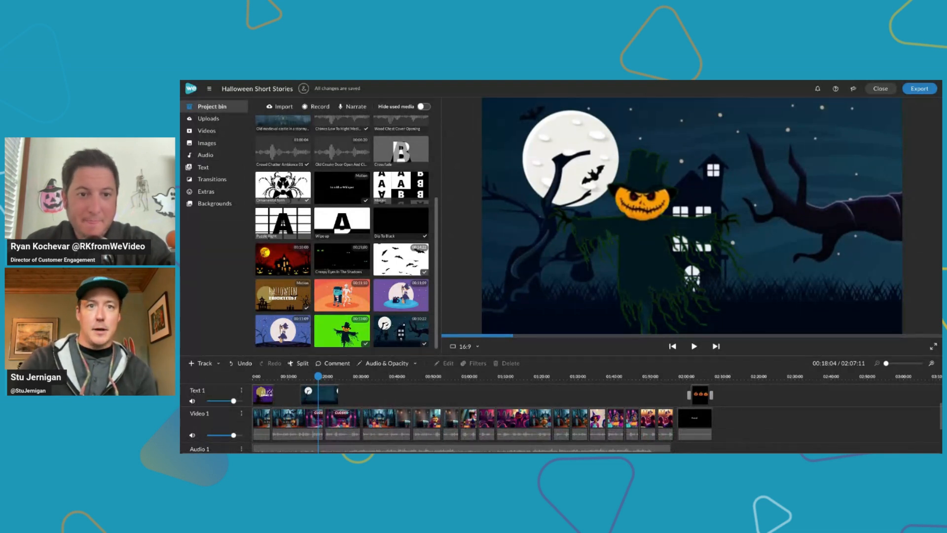
scroll(400, 419, "down", 3)
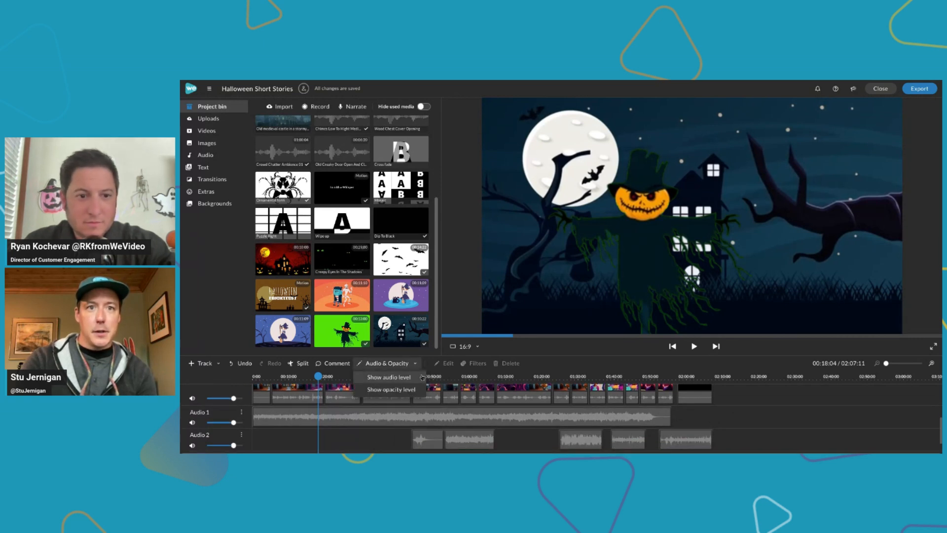
left_click(412, 363)
scroll(390, 414, "down", 2)
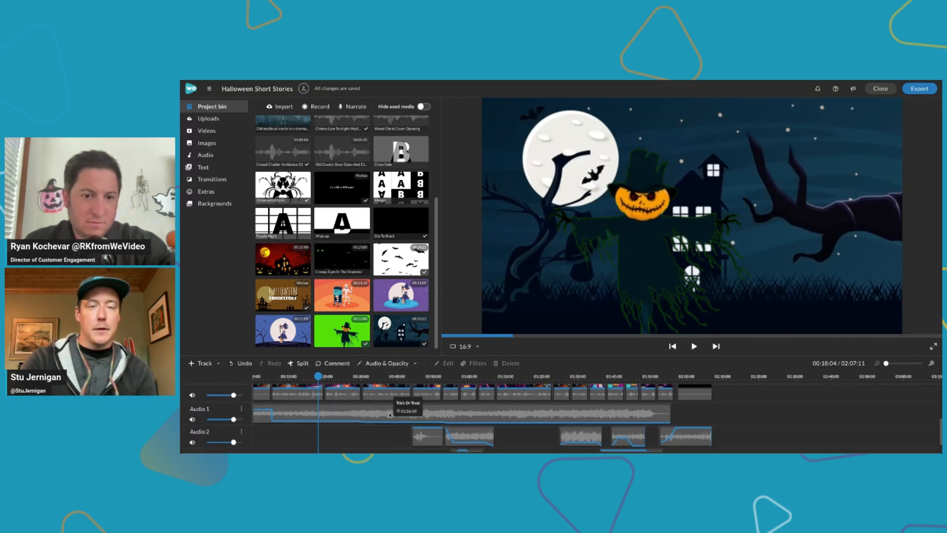
scroll(394, 417, "up", 2)
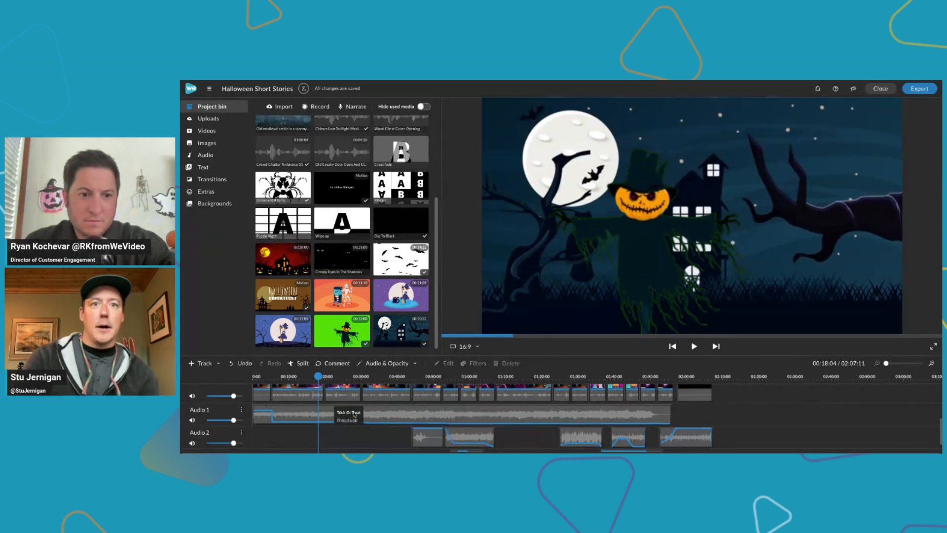
scroll(355, 414, "up", 2)
scroll(357, 412, "down", 3)
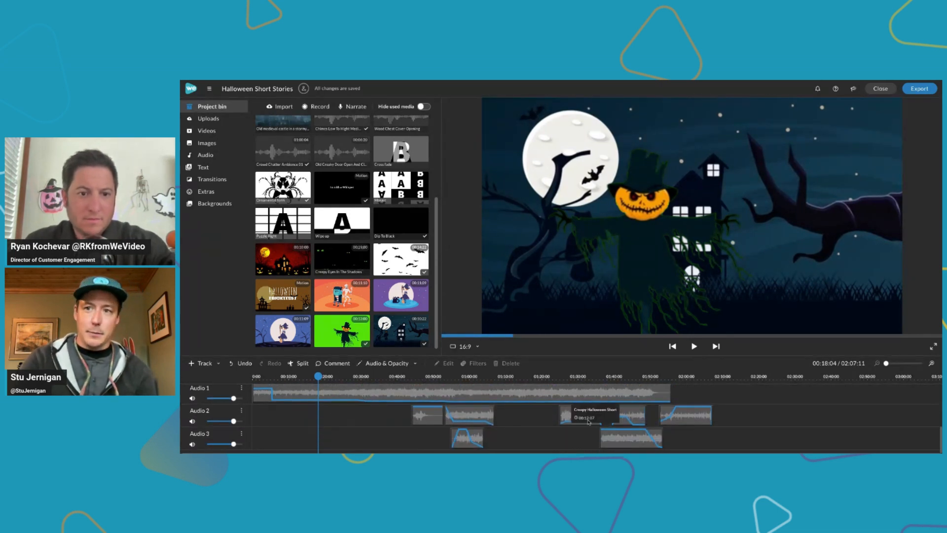
left_click(614, 434)
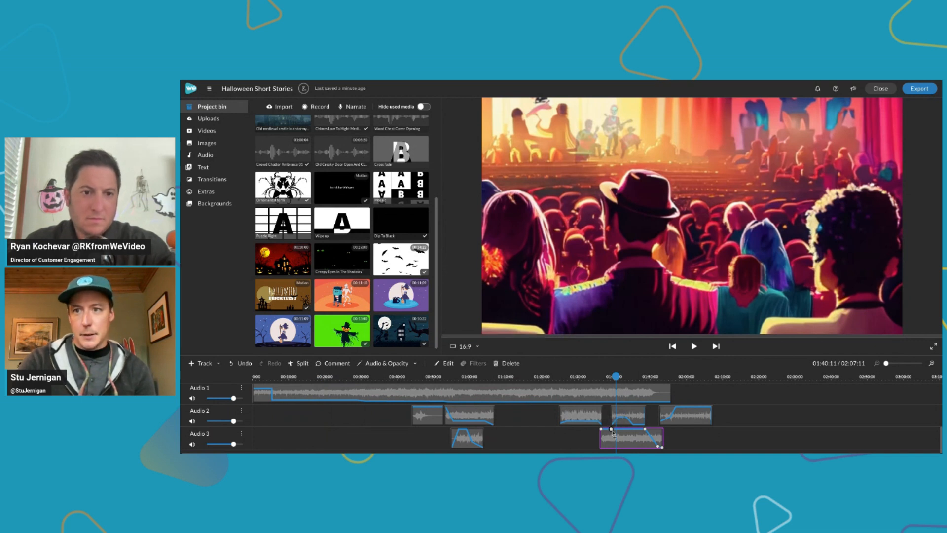
mouse_move(613, 432)
left_mouse_down()
mouse_move(613, 440)
mouse_move(613, 433)
left_mouse_up()
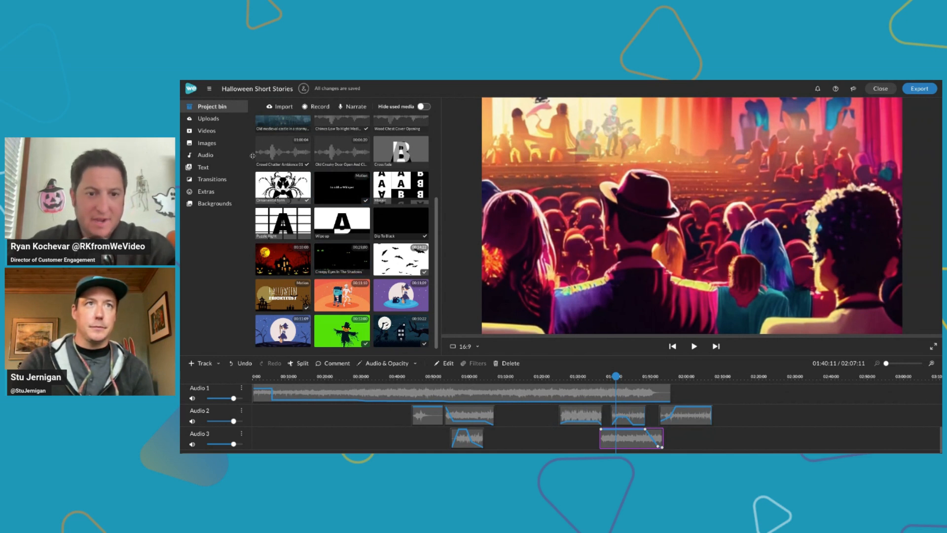
Open the stock video library and preview the scarecrow scene at about 18 seconds and the Halloween title at about 2 seconds
left_click(232, 133)
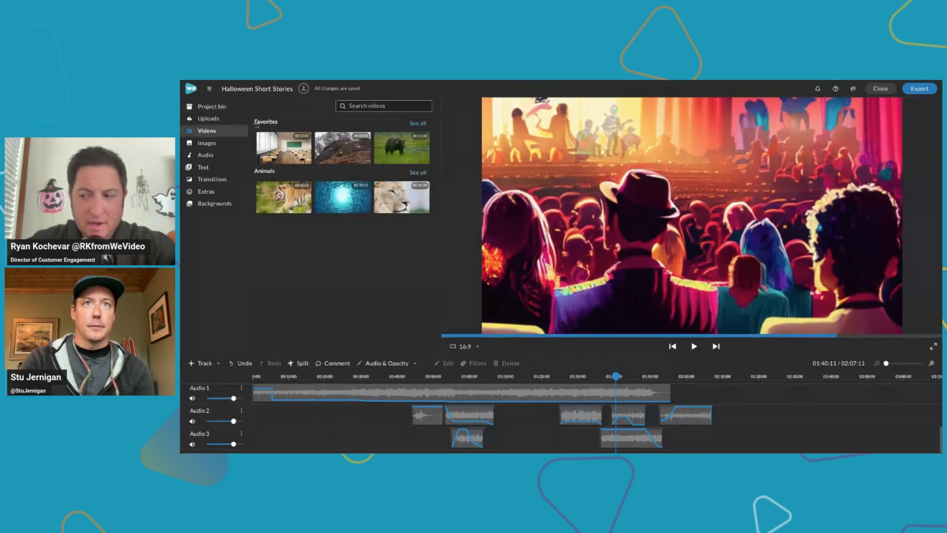
left_click(360, 106)
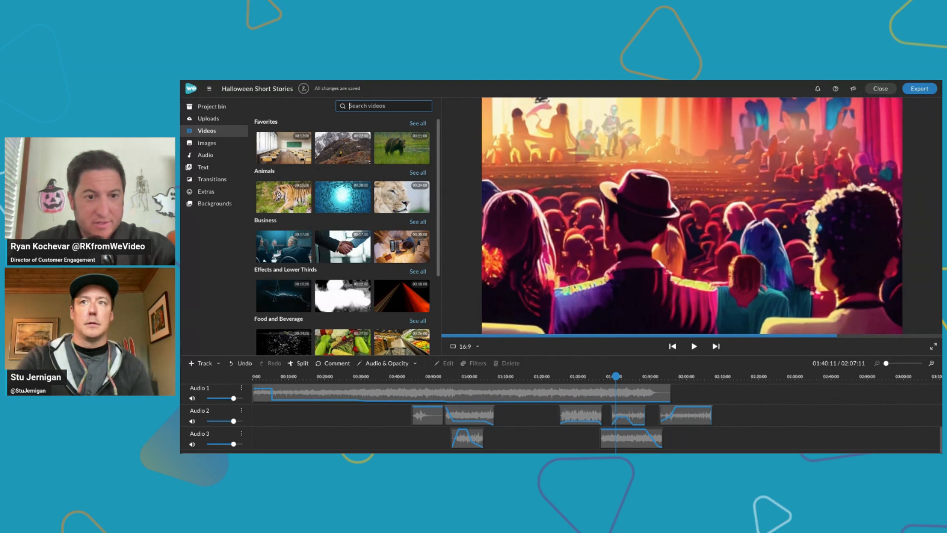
scroll(362, 385, "up", 5)
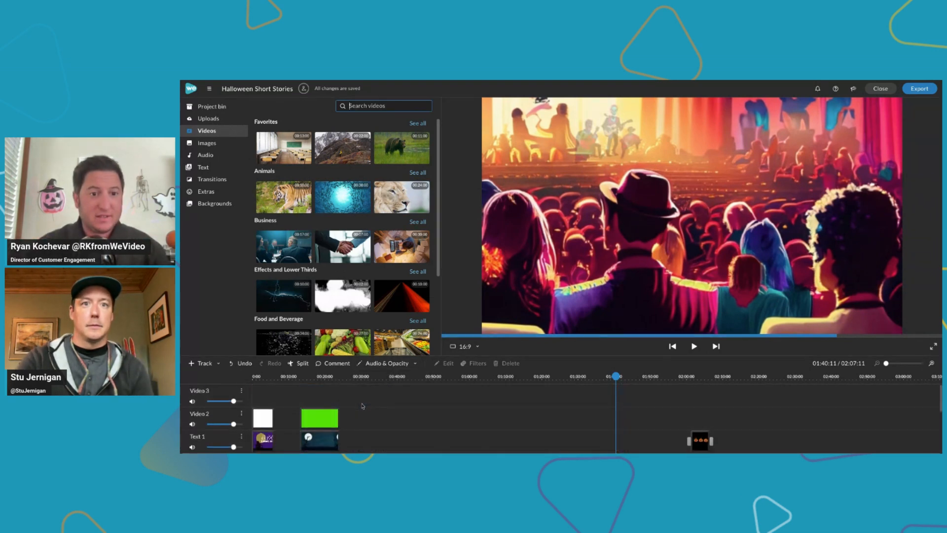
left_click(321, 377)
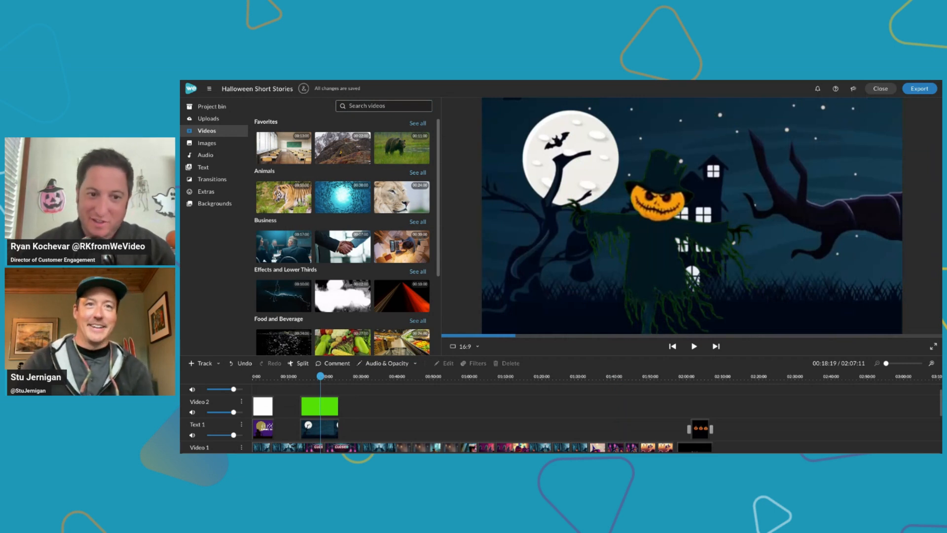
left_click_drag(321, 377, 262, 377)
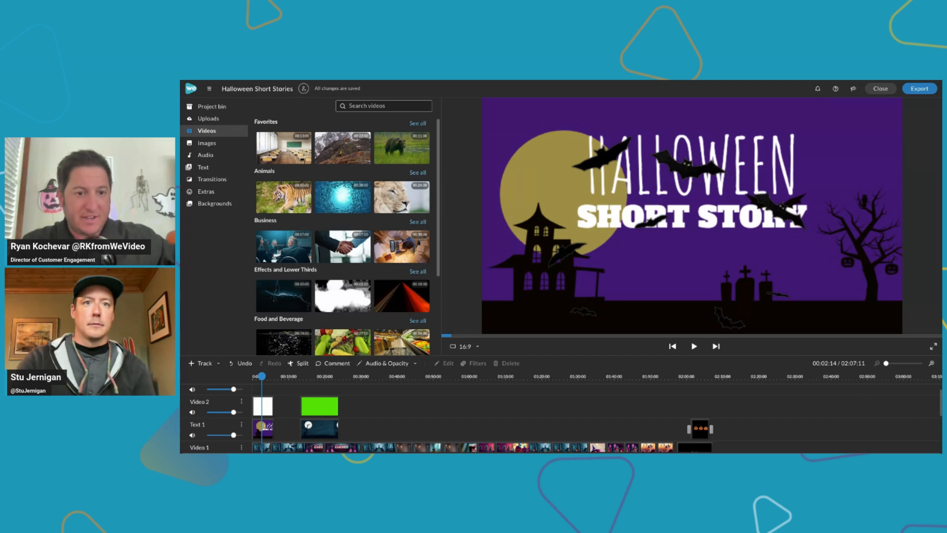
Rename the Audio 1 track as Music
scroll(453, 418, "down", 3)
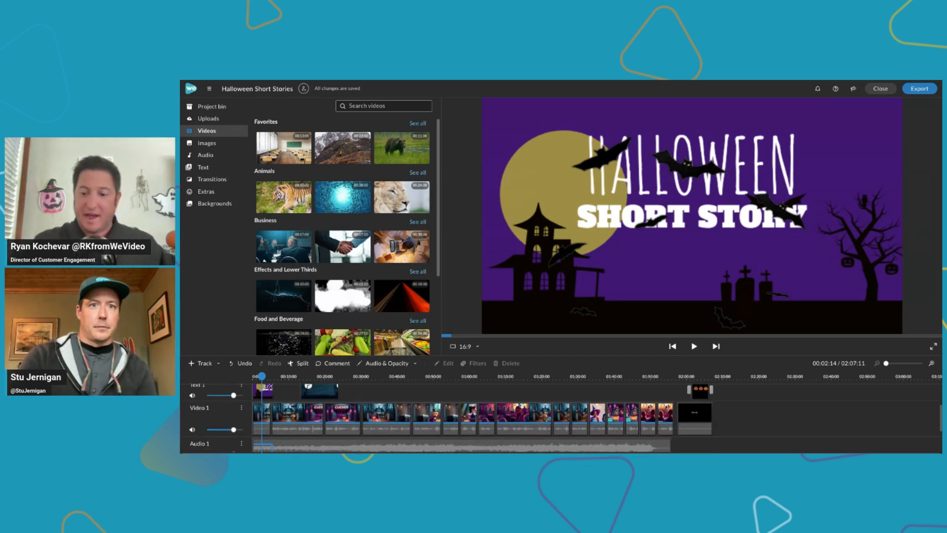
scroll(483, 418, "down", 1)
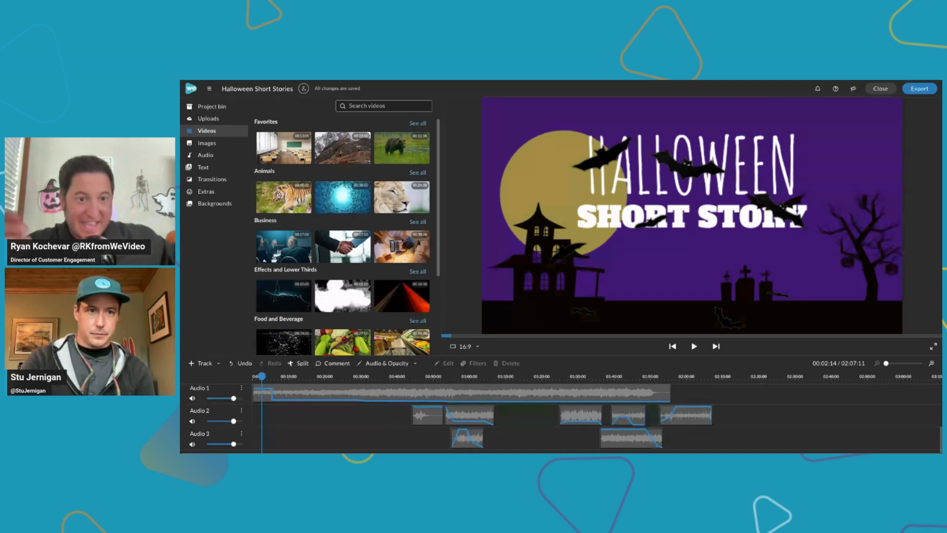
scroll(482, 418, "up", 1)
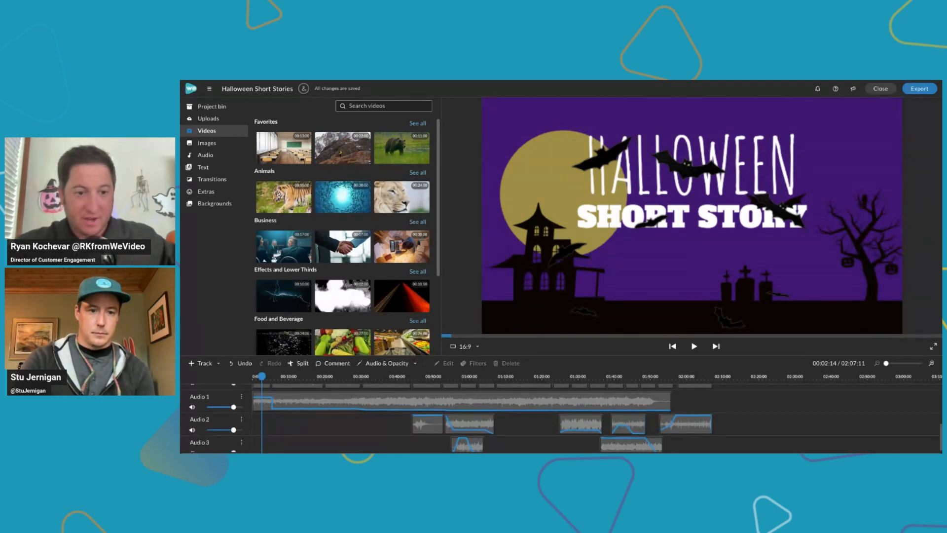
scroll(483, 418, "down", 1)
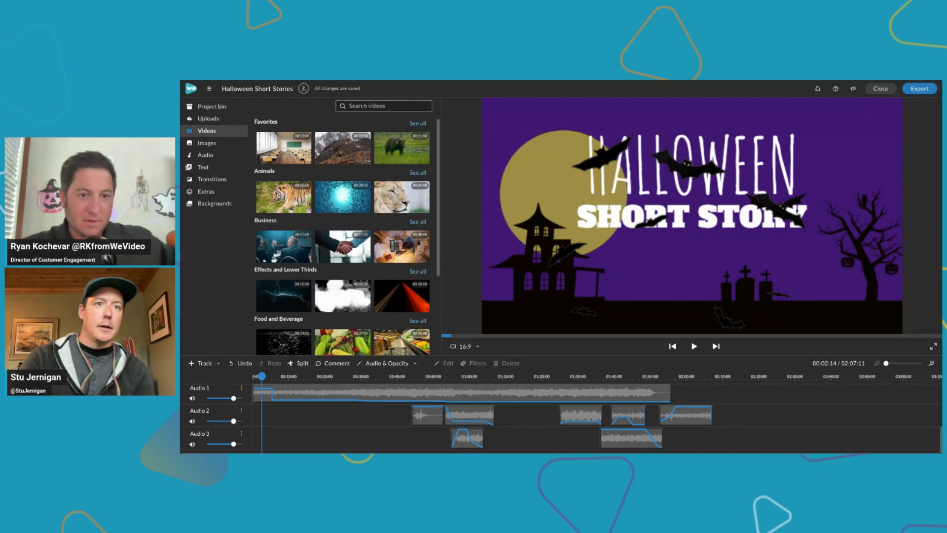
scroll(482, 418, "up", 1)
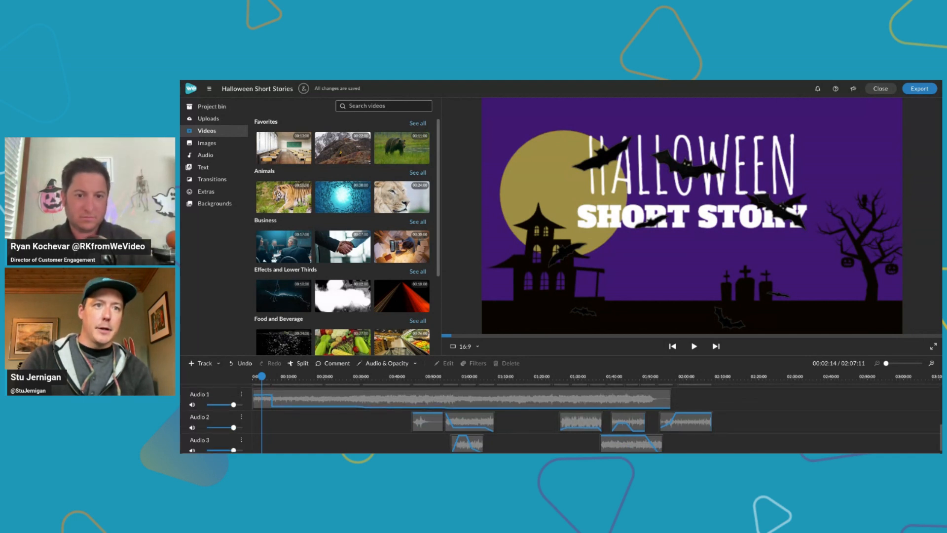
scroll(482, 417, "up", 1)
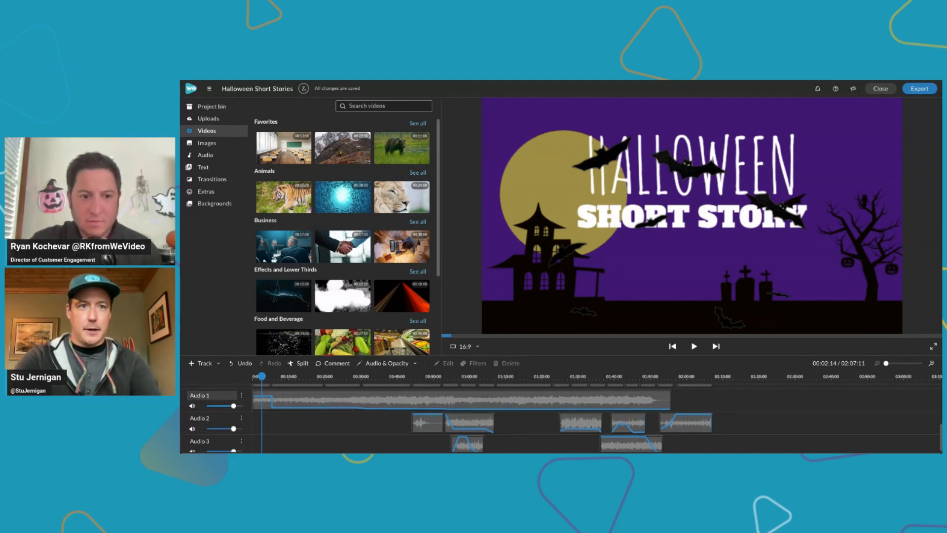
type("Music")
Rename the Audio 2 track as Sound Effects 1 and the Audio 3 track as Sound Effects 2
left_click(202, 418)
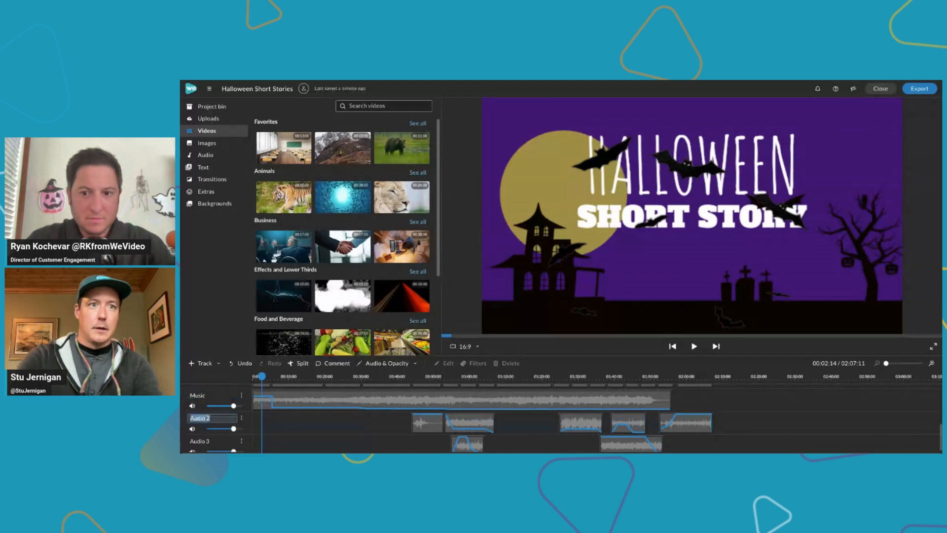
type("Sound e")
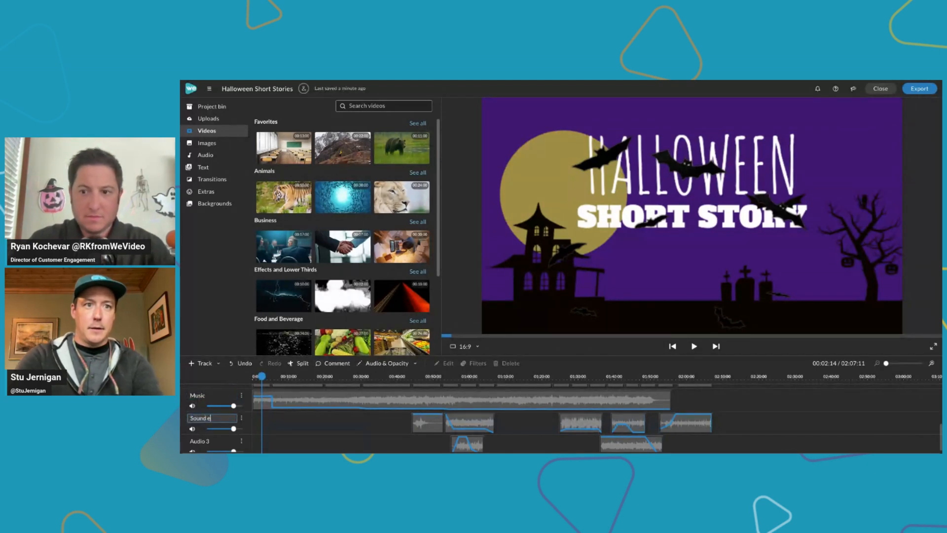
type("fffects 1")
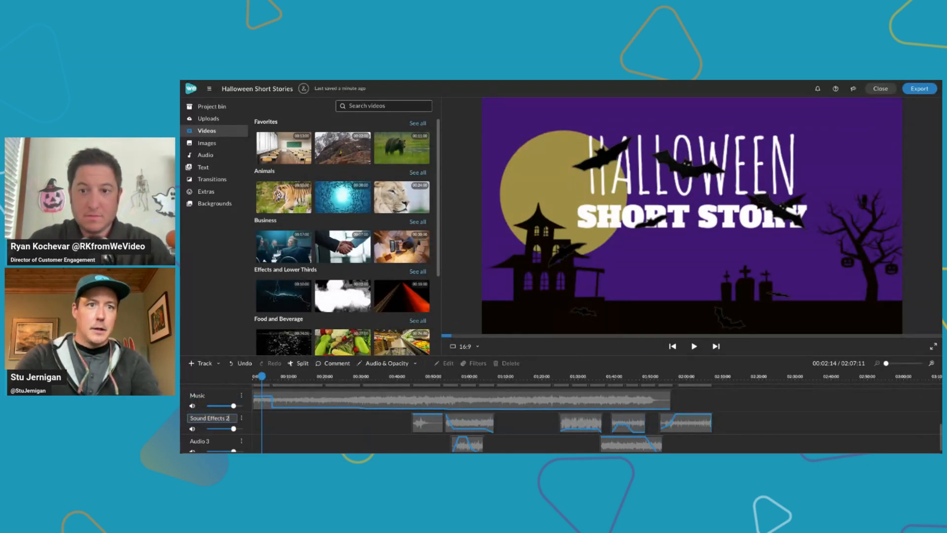
key("Tab")
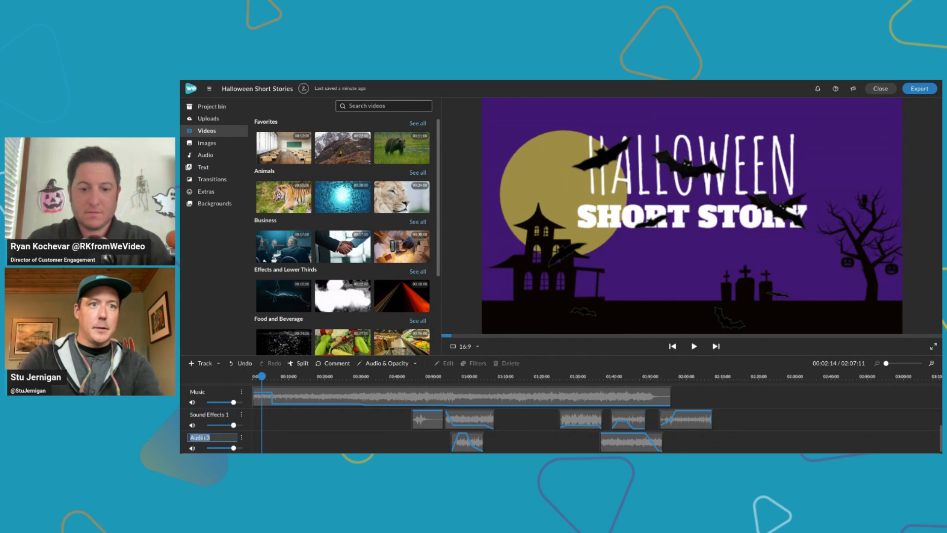
type("Sound Eff")
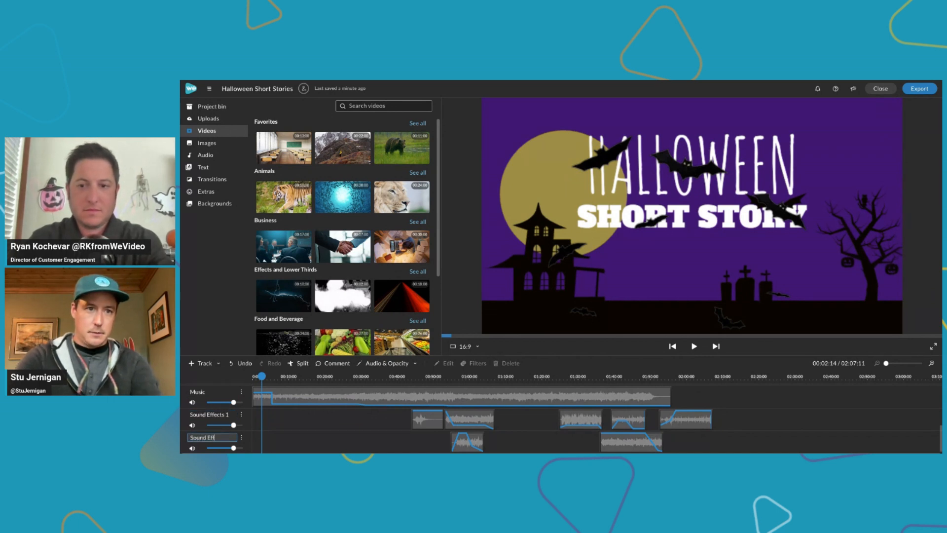
type("ects 2")
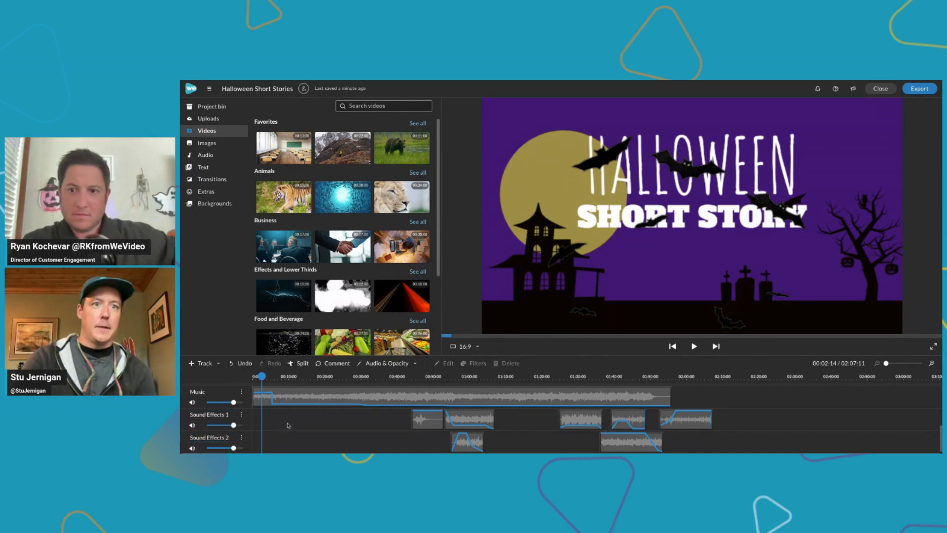
key("Return")
Try lowering the track volume of Sound Effects 1 to 67% and that of Music, and undo both changes
left_click_drag(233, 421, 225, 420)
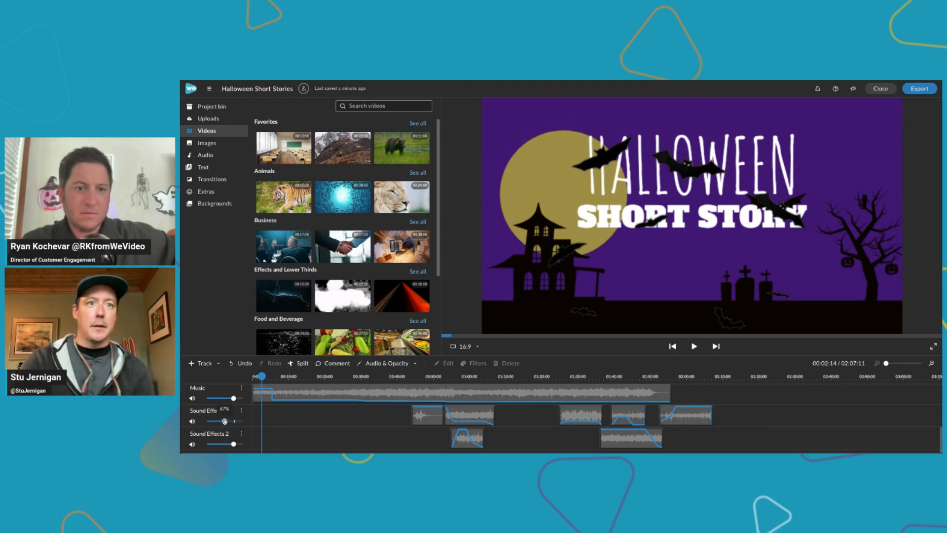
mouse_move(234, 399)
left_click_drag(234, 399, 222, 399)
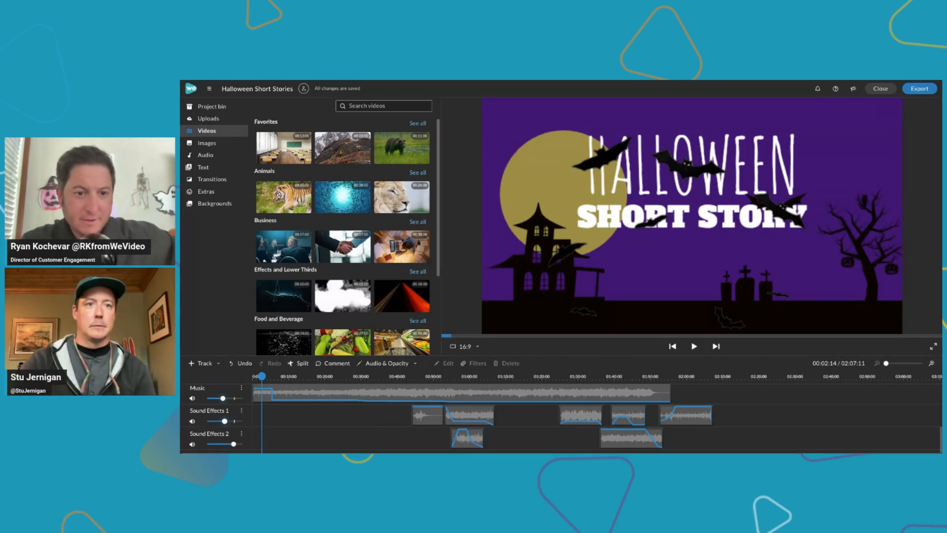
left_click(238, 367)
left_click(239, 368)
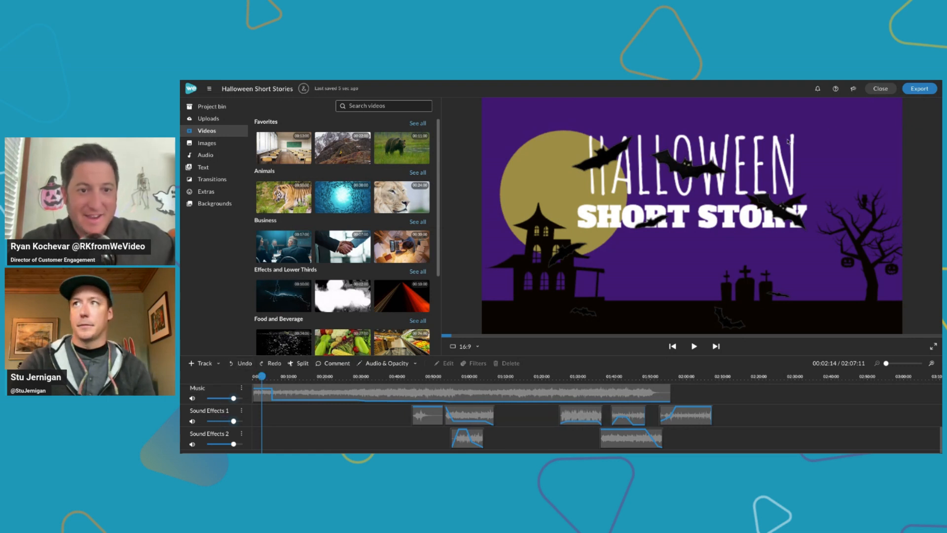